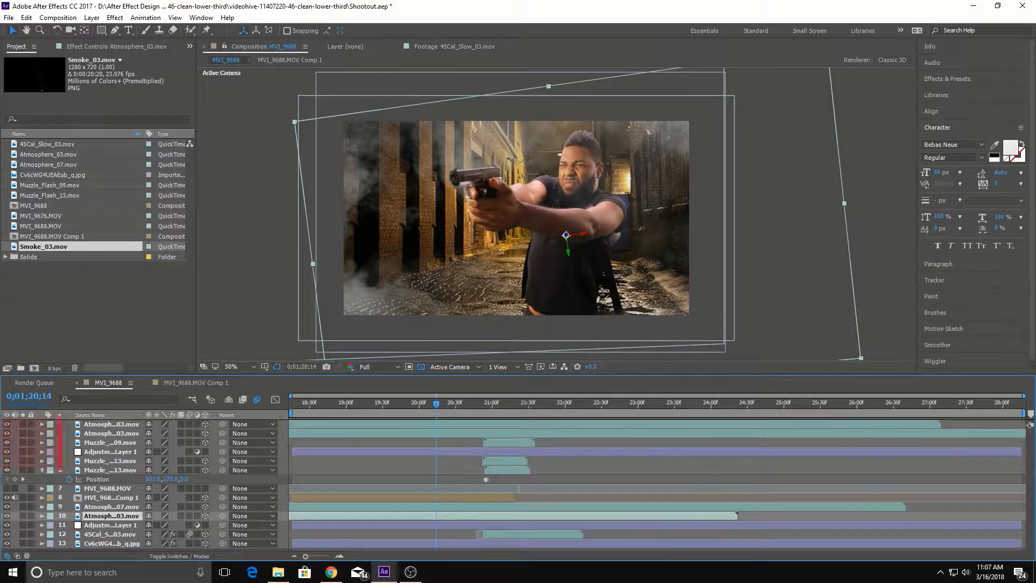
Create a 1280 x 720 px yellow-orange solid directly above the selected Atmosphere_03 layer at 0;01;20;53.
{"action": "left_click", "coordinate": [42, 470]}
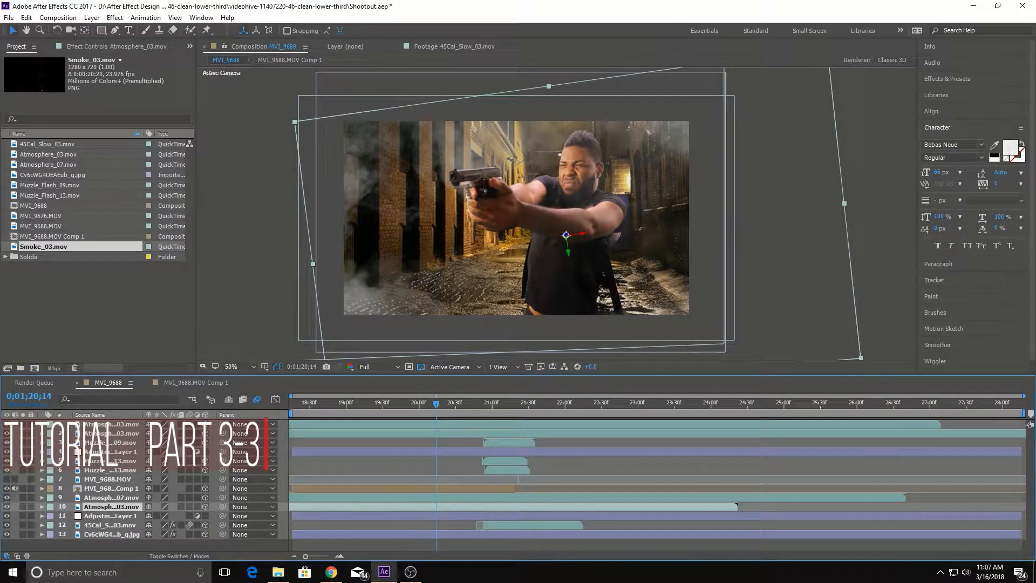
{"action": "left_click", "coordinate": [92, 18]}
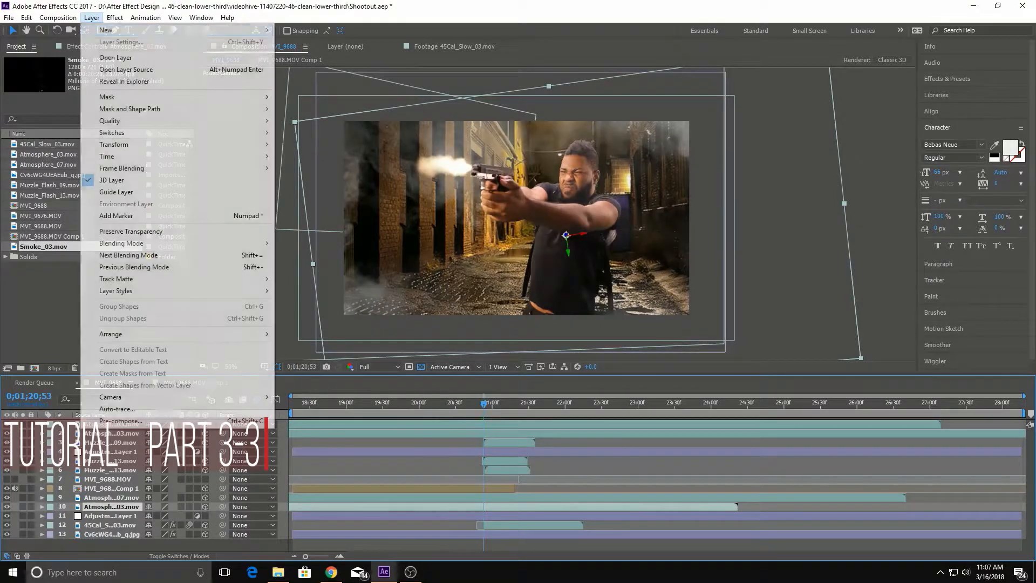
{"action": "mouse_move", "coordinate": [115, 18]}
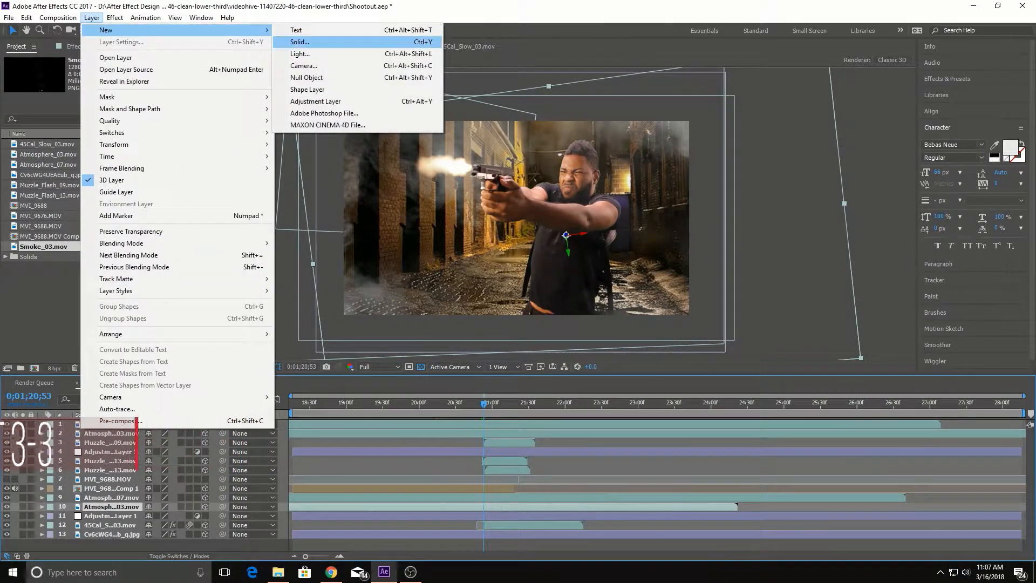
{"action": "left_click", "coordinate": [300, 41]}
{"action": "left_click", "coordinate": [400, 296]}
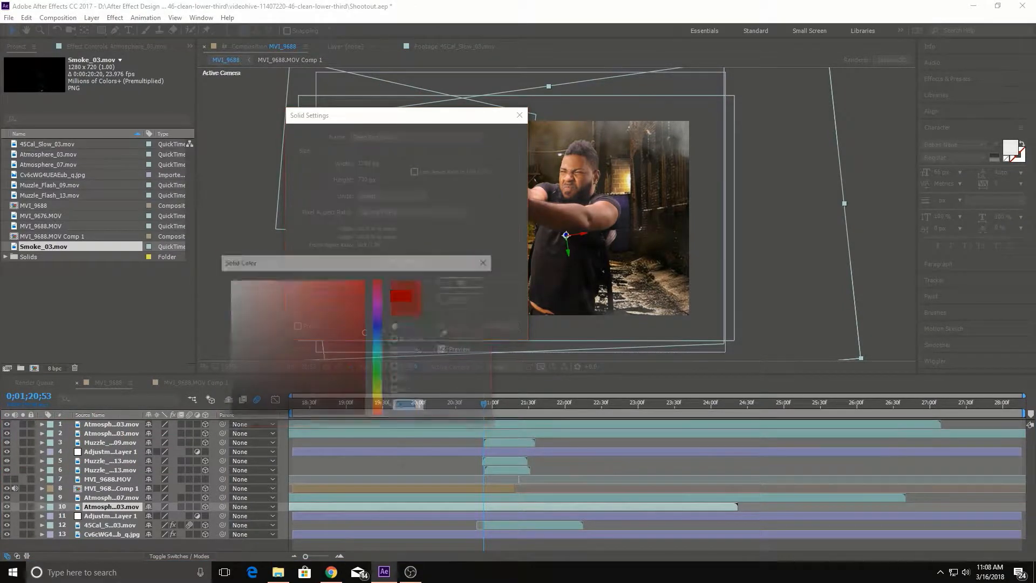
{"action": "left_click_drag", "start_coordinate": [378, 406], "coordinate": [378, 400]}
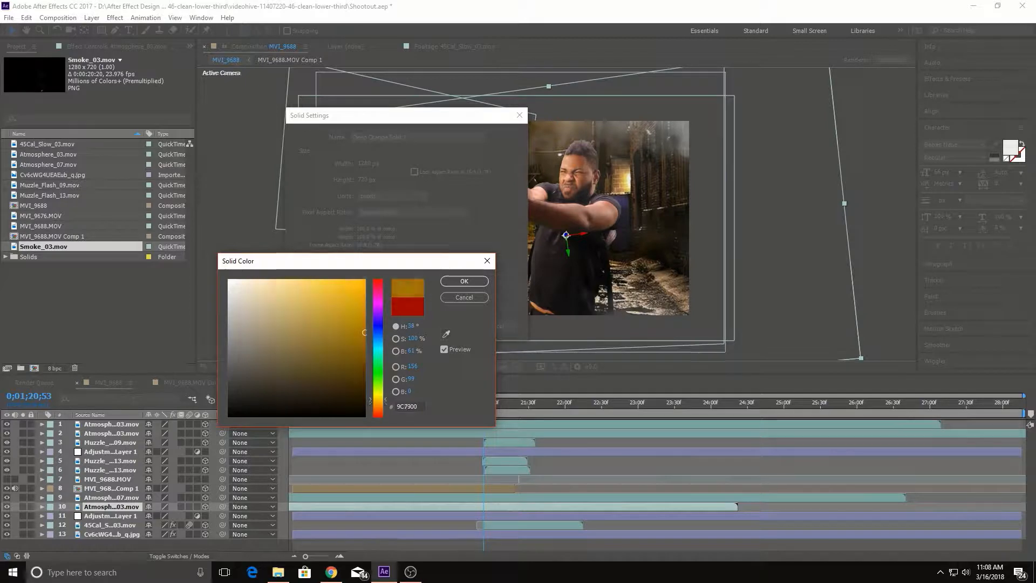
{"action": "left_click_drag", "start_coordinate": [365, 332], "coordinate": [366, 288]}
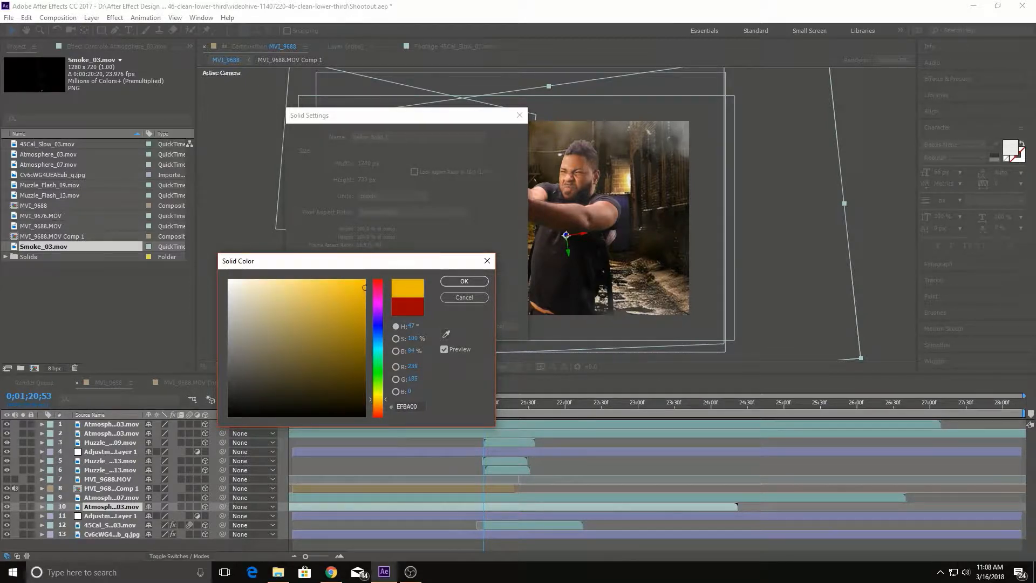
{"action": "left_click_drag", "start_coordinate": [378, 399], "coordinate": [378, 402]}
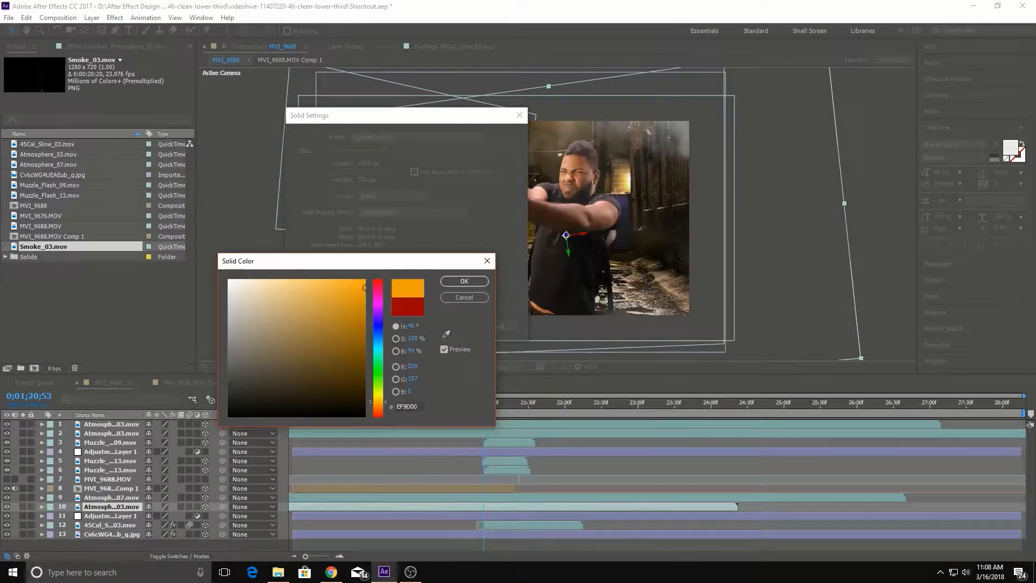
{"action": "left_click_drag", "start_coordinate": [378, 401], "coordinate": [378, 400]}
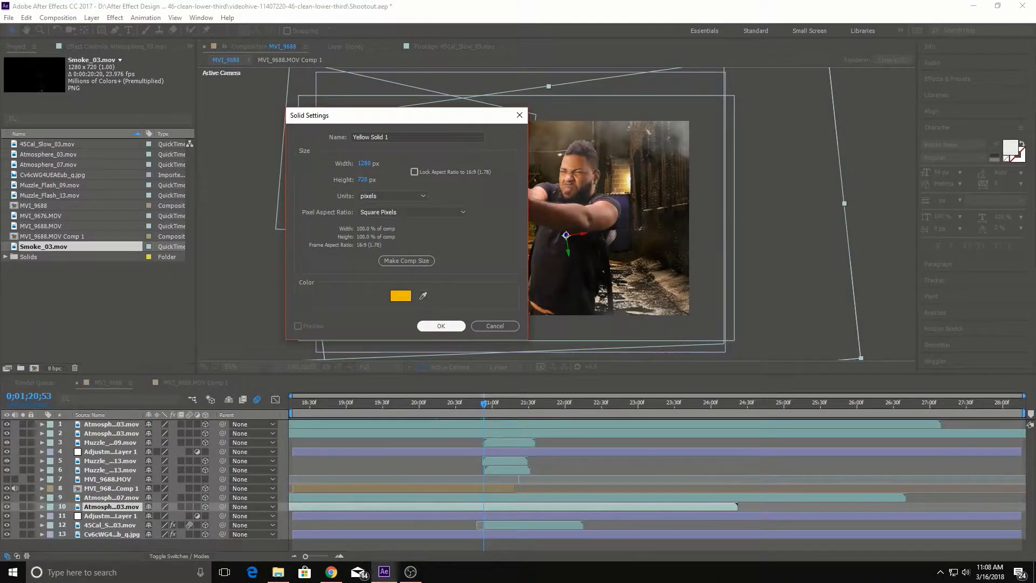
{"action": "key", "text": "Return"}
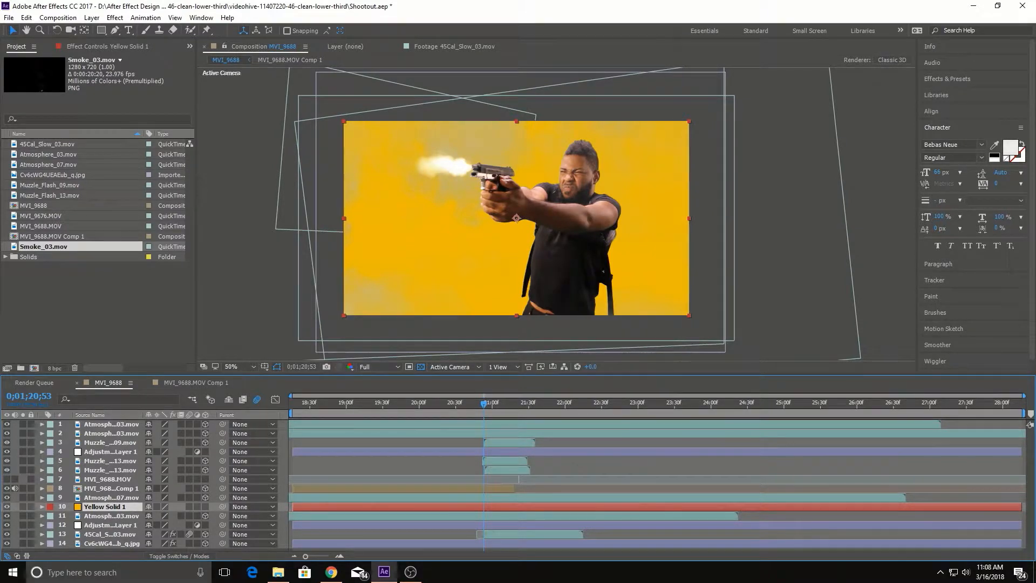
Set the yellow solid's opacity to 0% so the footage beneath it can be seen.
{"action": "key", "text": "t"}
{"action": "left_click", "coordinate": [154, 516]}
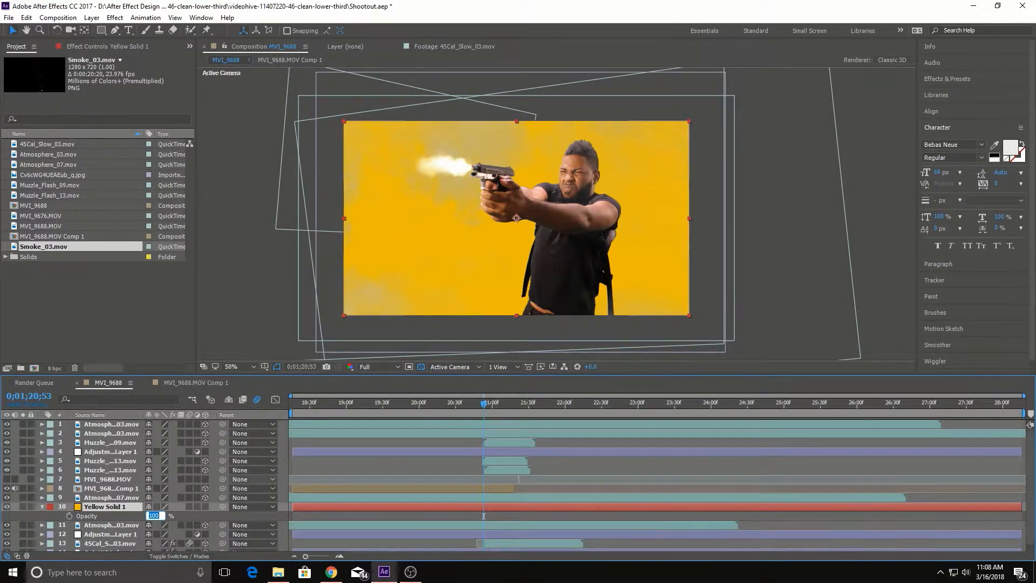
{"action": "type", "text": "0"}
{"action": "key", "text": "Return"}
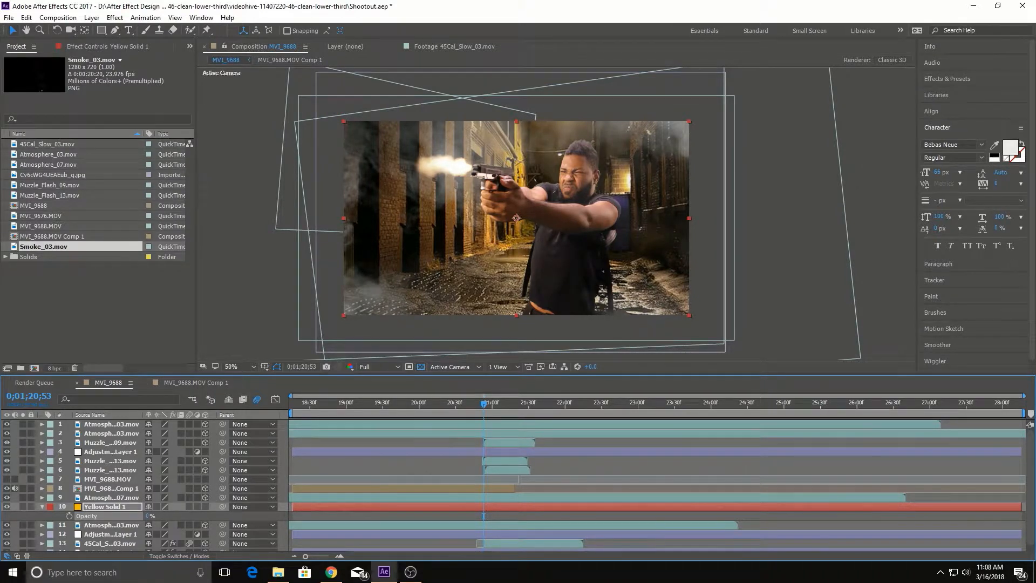
Activate the Pen tool and step through the muzzle flash frames around the gun, stopping at 0;01;20;52.
{"action": "scroll", "coordinate": [556, 213], "scroll_direction": "up", "scroll_amount": 2}
{"action": "scroll", "coordinate": [556, 214], "scroll_direction": "down", "scroll_amount": 1}
{"action": "scroll", "coordinate": [556, 214], "scroll_direction": "up", "scroll_amount": 1}
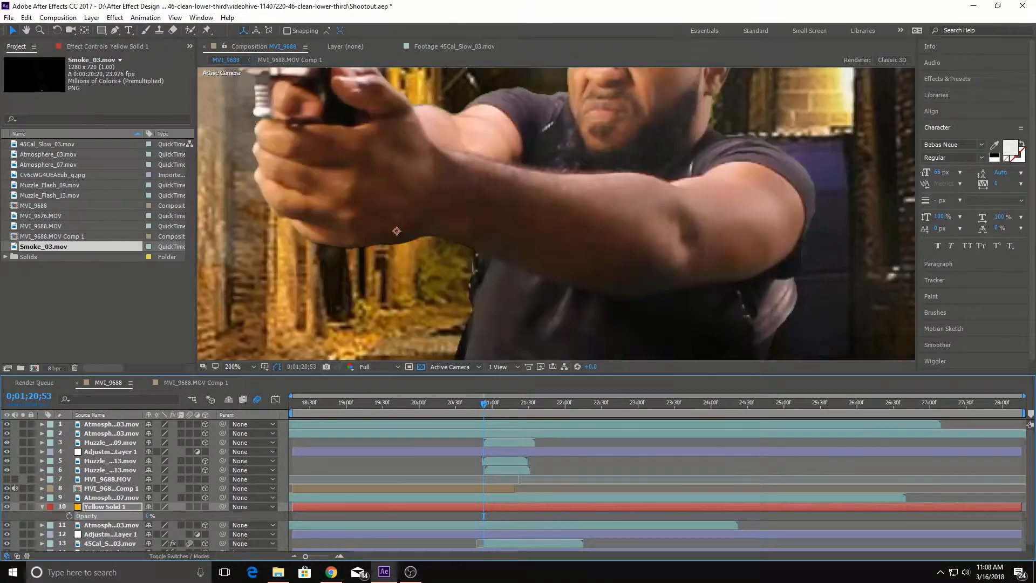
{"action": "left_click_drag", "start_coordinate": [396, 231], "coordinate": [643, 355]}
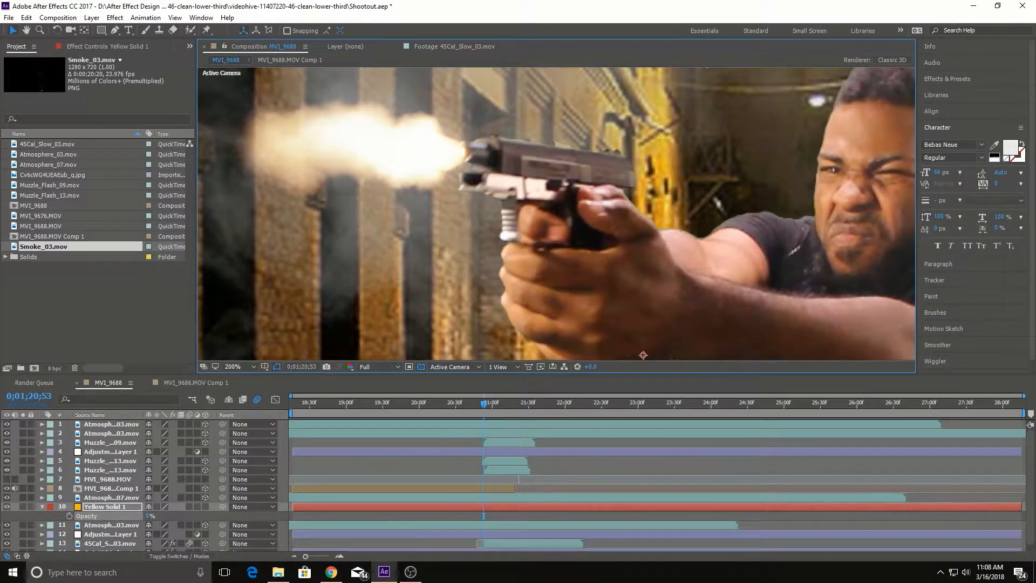
{"action": "left_click", "coordinate": [115, 30]}
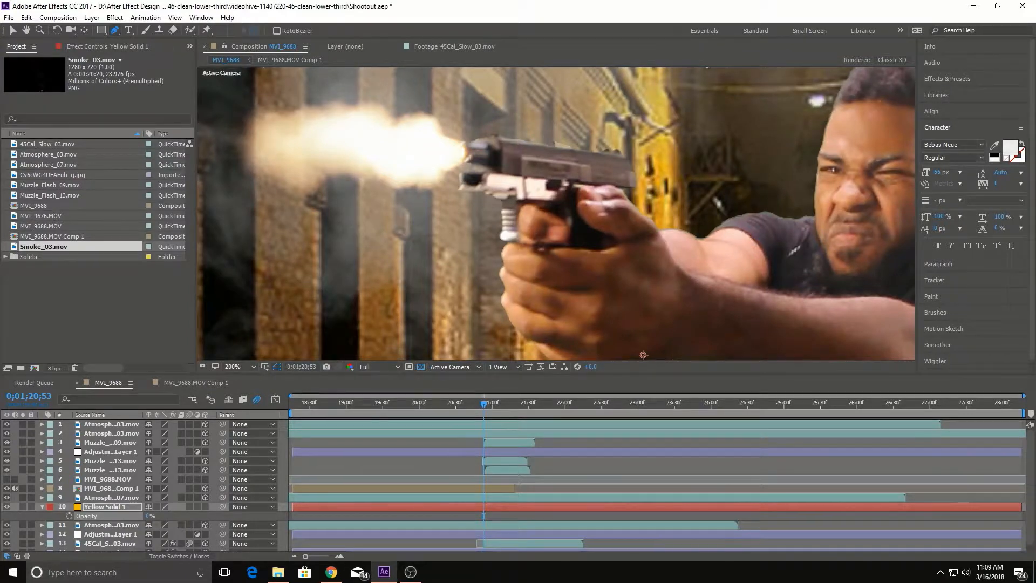
{"action": "key", "text": "Page_Up"}
{"action": "key", "text": "Page_Down"}
{"action": "key", "text": "Page_Up"}
{"action": "key", "text": "Page_Up"}
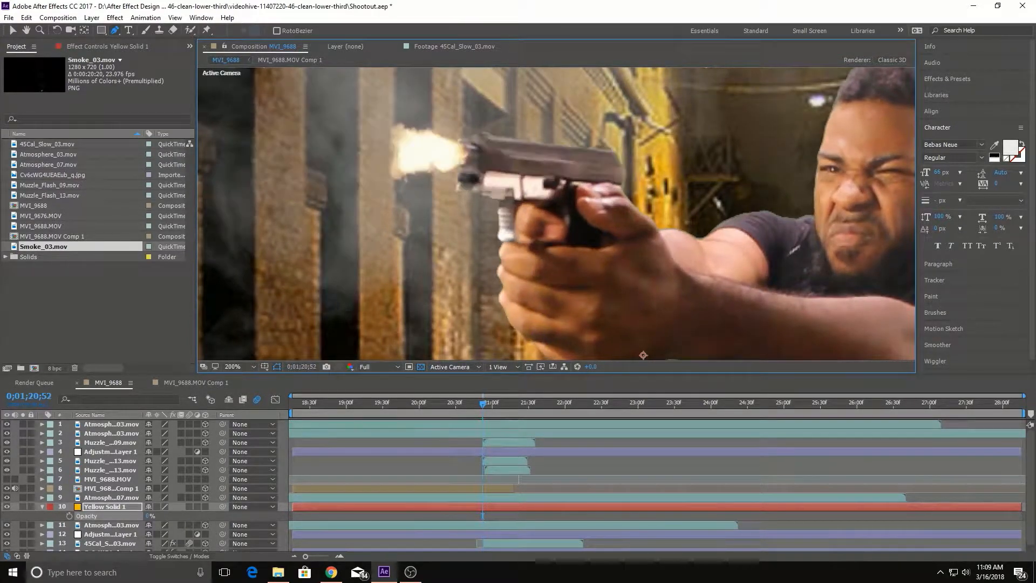
{"action": "key", "text": "Page_Down"}
{"action": "key", "text": "Page_Down"}
{"action": "key", "text": "Page_Up"}
{"action": "key", "text": "Page_Up"}
{"action": "key", "text": "Page_Down"}
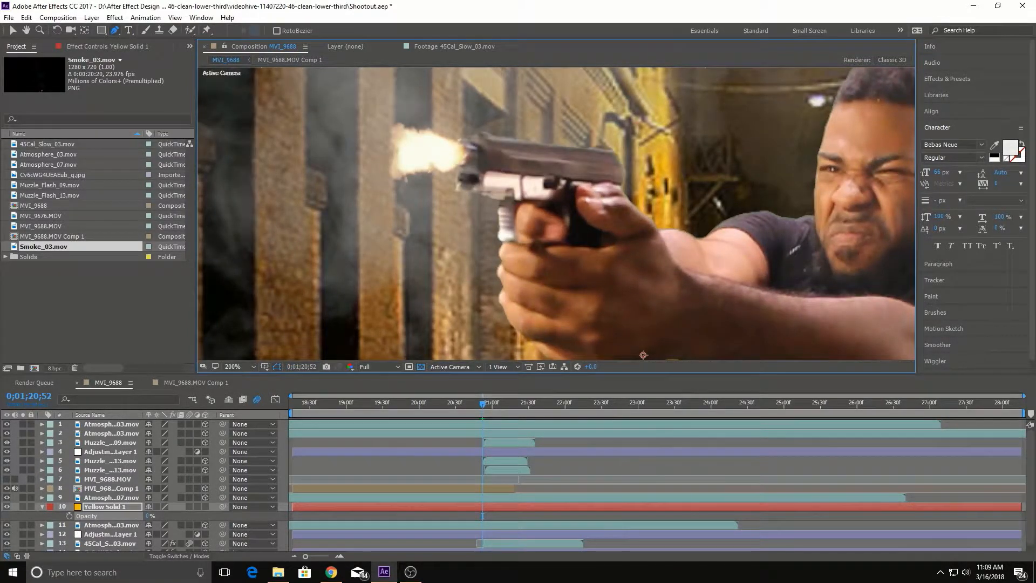
Draw a closed Pen mask on the yellow solid around the gun's muzzle, front underside and front grip.
{"action": "left_click", "coordinate": [485, 135]}
{"action": "key", "text": "period"}
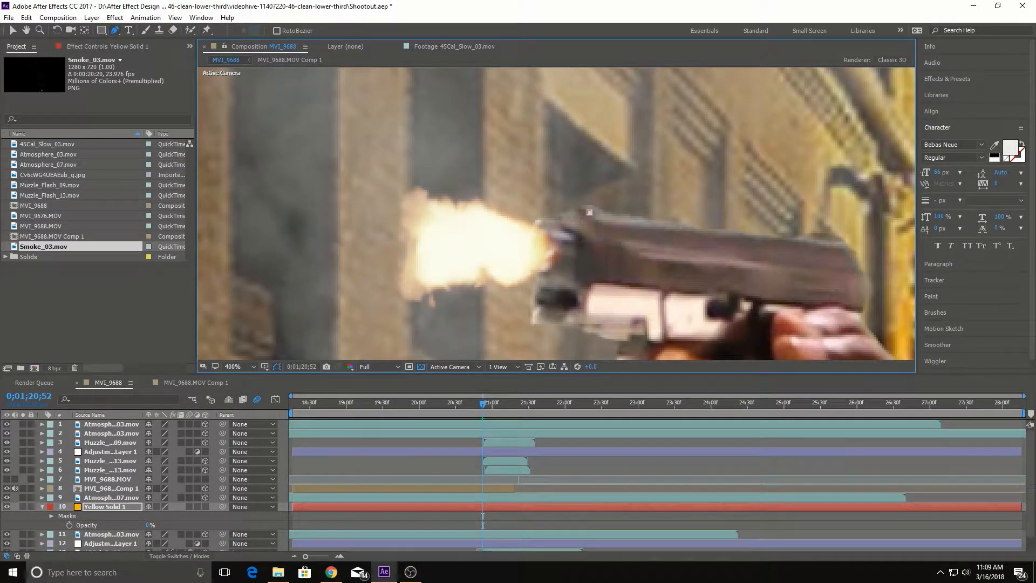
{"action": "left_click", "coordinate": [567, 215]}
{"action": "left_click", "coordinate": [553, 220]}
{"action": "left_click", "coordinate": [539, 222]}
{"action": "left_click", "coordinate": [532, 230]}
{"action": "left_click", "coordinate": [533, 257]}
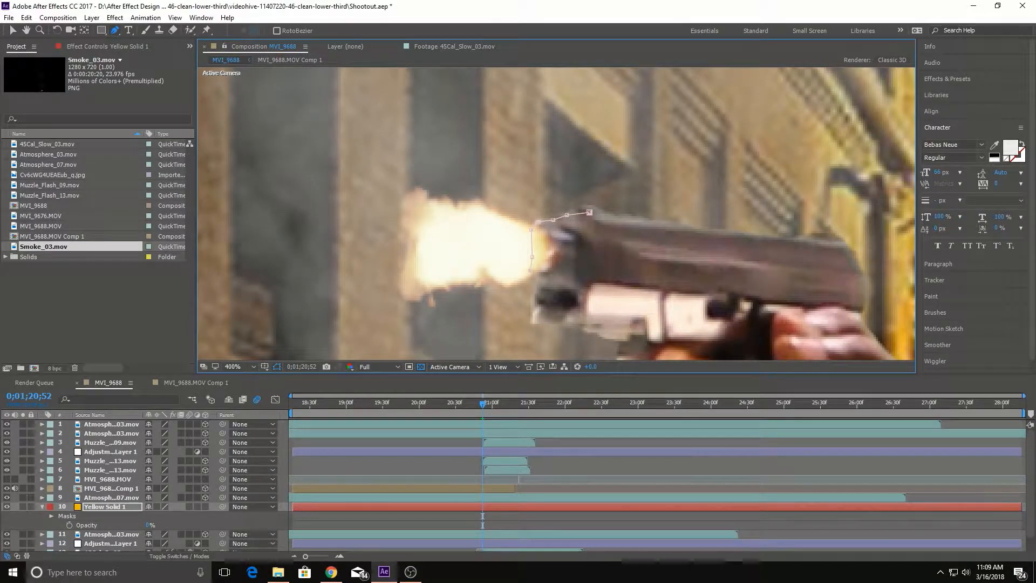
{"action": "left_click", "coordinate": [533, 295]}
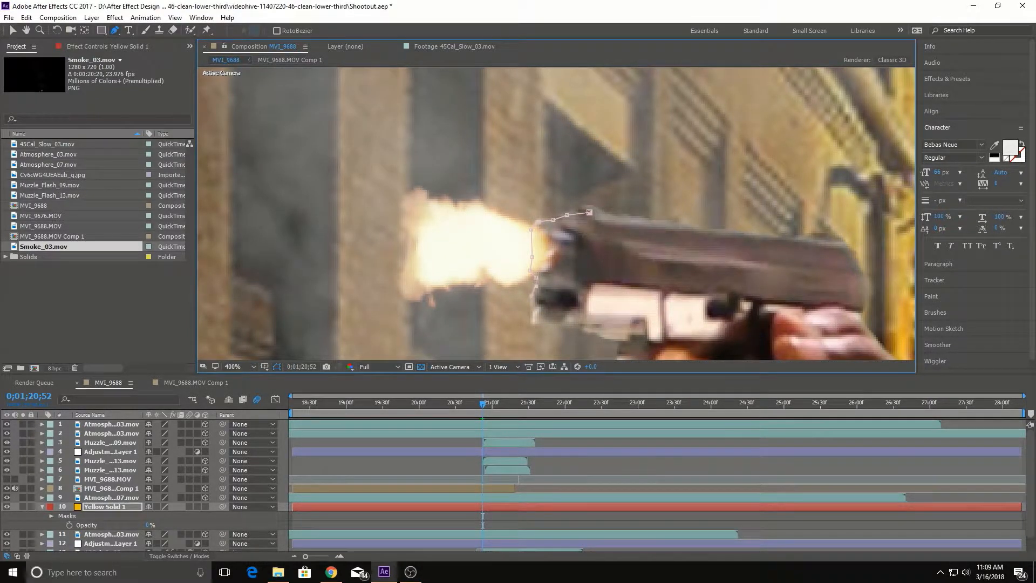
{"action": "left_click", "coordinate": [537, 326]}
{"action": "left_click", "coordinate": [550, 322]}
{"action": "left_click", "coordinate": [570, 325]}
{"action": "left_click", "coordinate": [579, 324]}
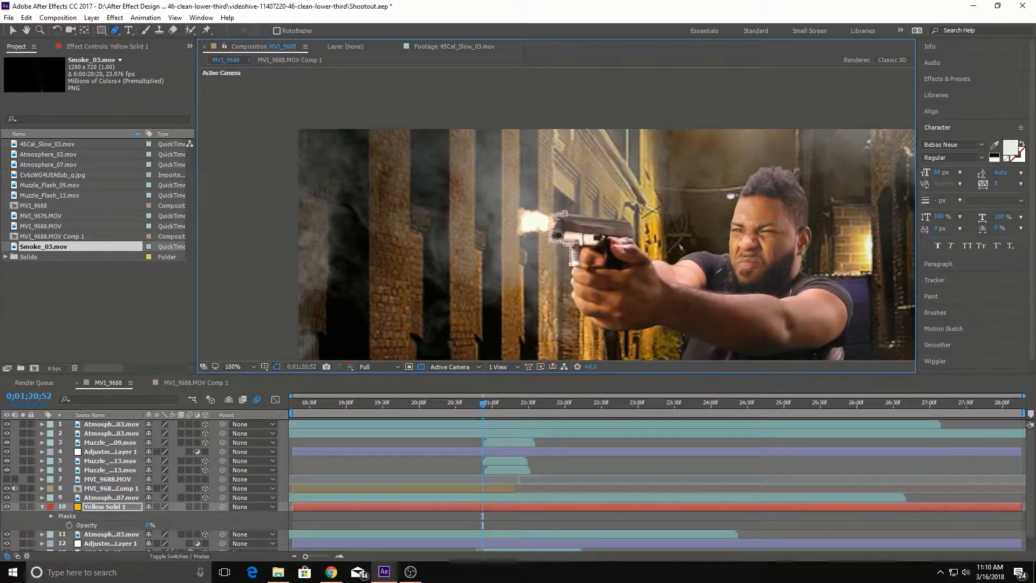
Restore the masked yellow solid's opacity to 100%.
{"action": "scroll", "coordinate": [591, 329], "scroll_direction": "up", "scroll_amount": 1}
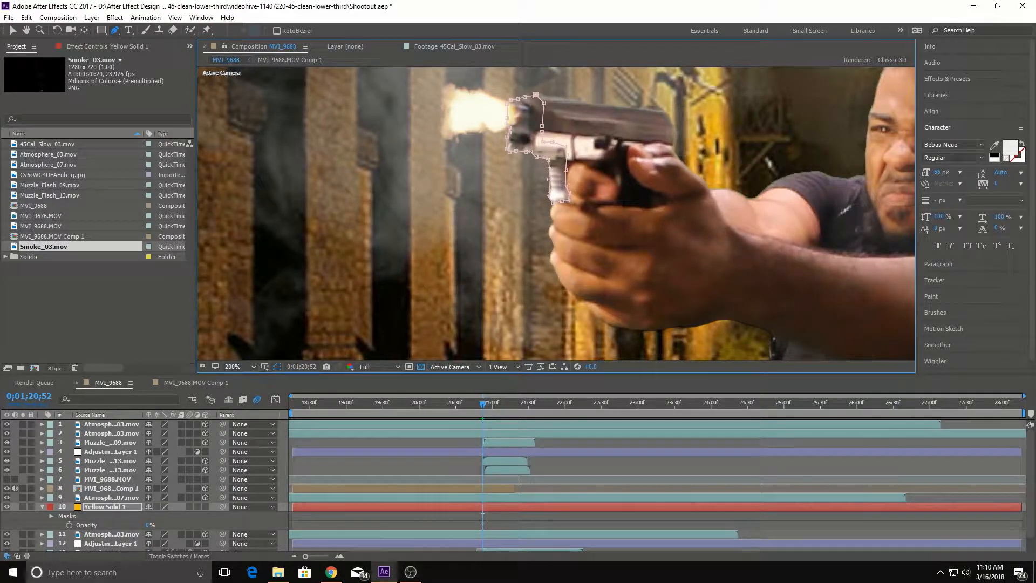
{"action": "key", "text": "m"}
{"action": "key", "text": "m"}
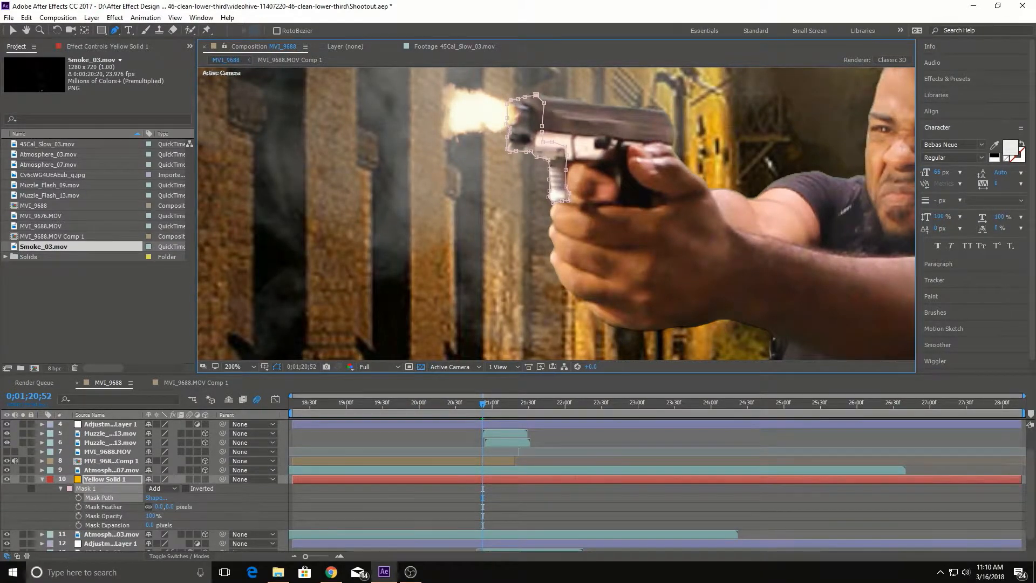
{"action": "key", "text": "t"}
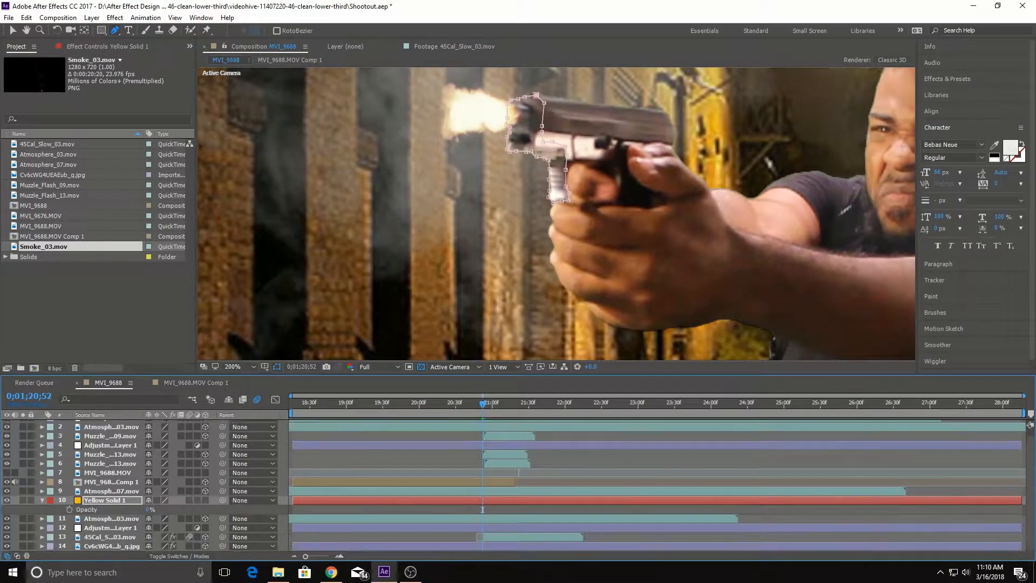
{"action": "left_click", "coordinate": [160, 509]}
{"action": "left_click", "coordinate": [148, 509]}
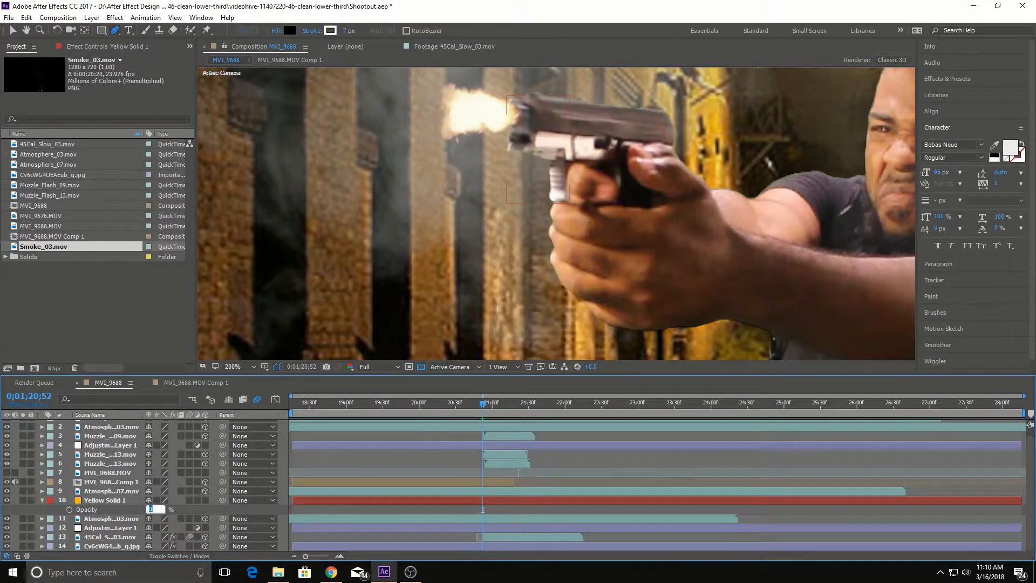
{"action": "type", "text": "100"}
{"action": "key", "text": "Return"}
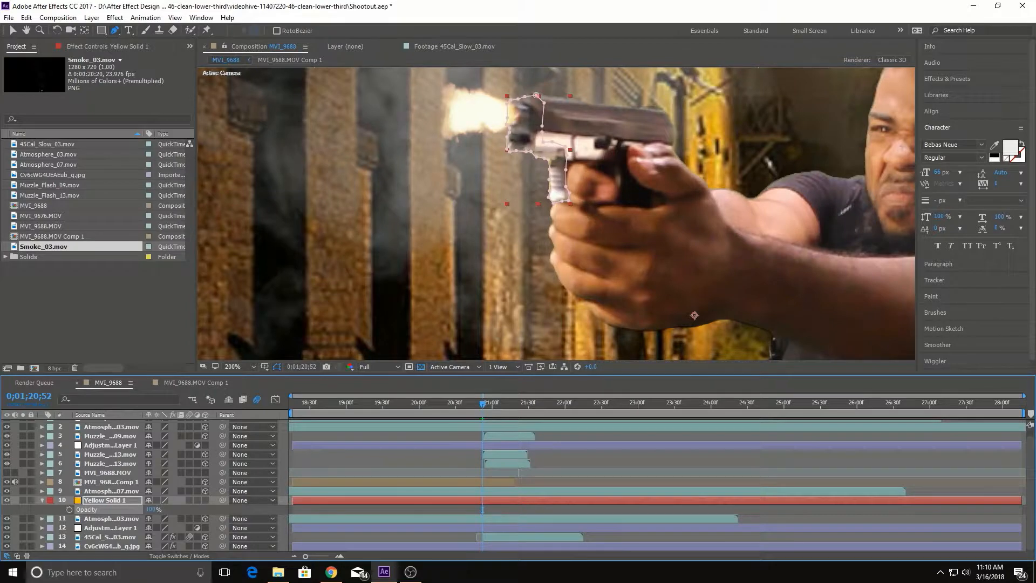
Move the yellow solid directly above the MVI_9688.MOV Comp 1 layer and check its coverage of the gun.
{"action": "left_click_drag", "start_coordinate": [105, 500], "coordinate": [112, 481]}
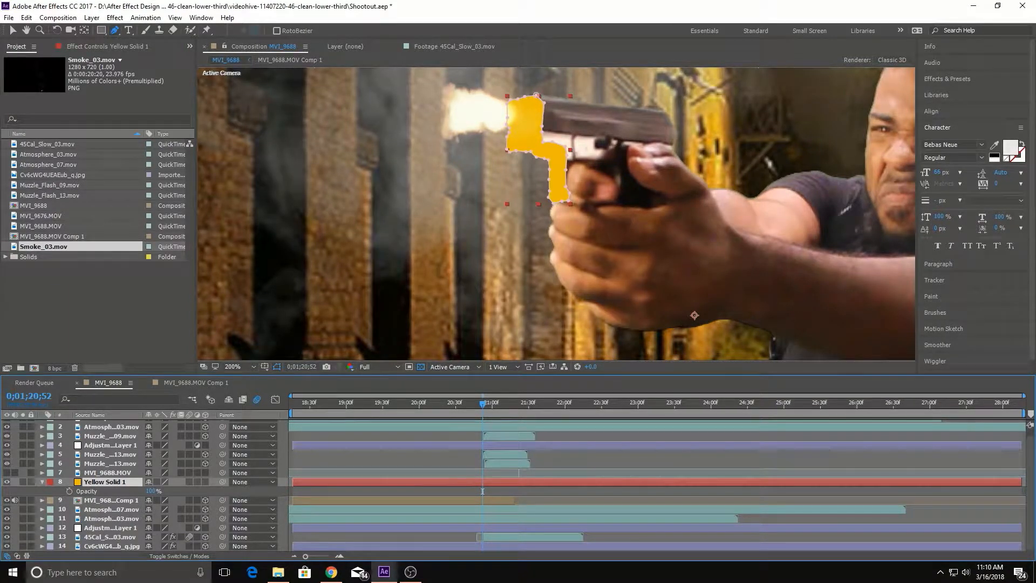
{"action": "left_click", "coordinate": [483, 491]}
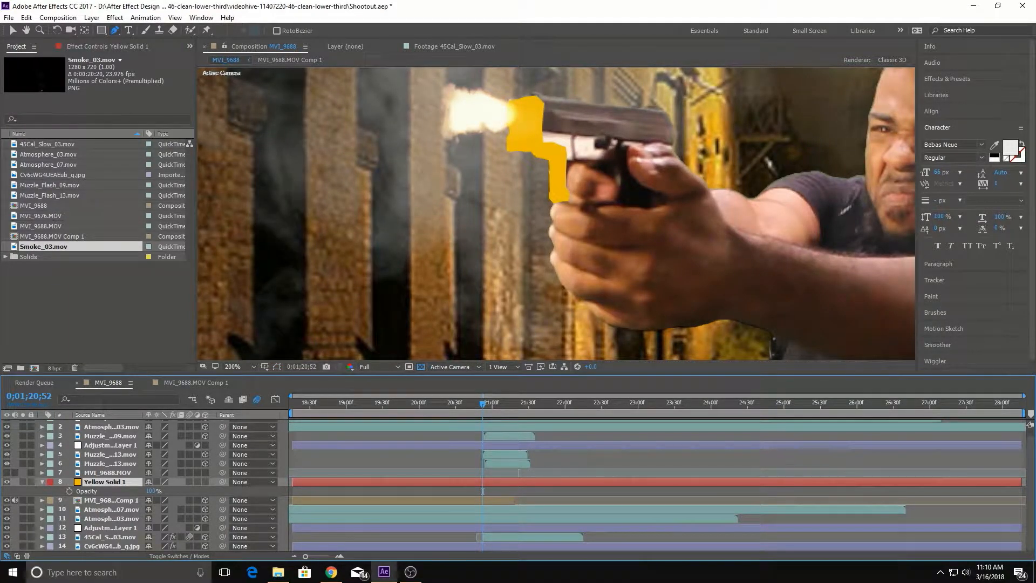
{"action": "key", "text": "comma"}
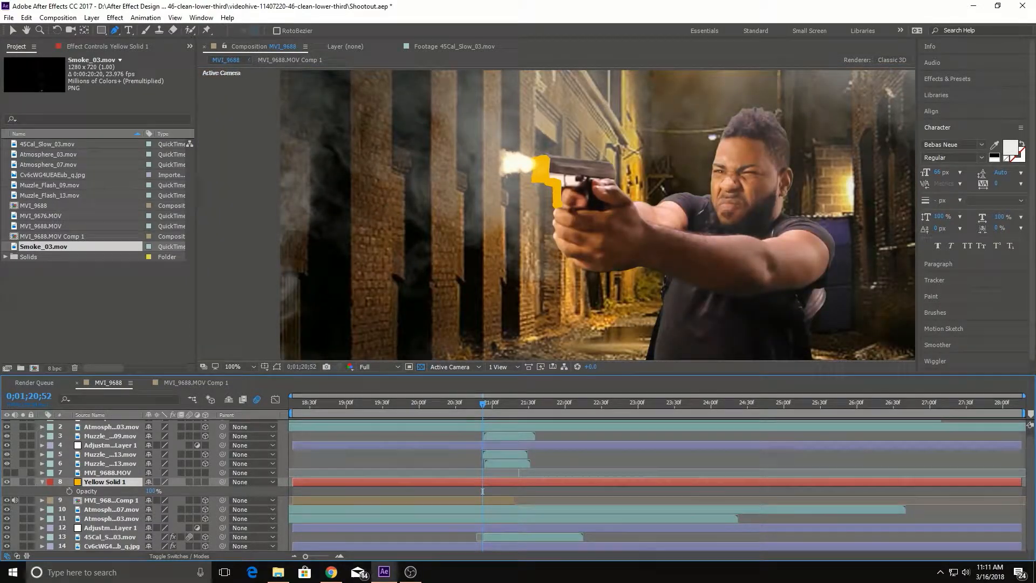
{"action": "key", "text": "period"}
{"action": "key", "text": "period"}
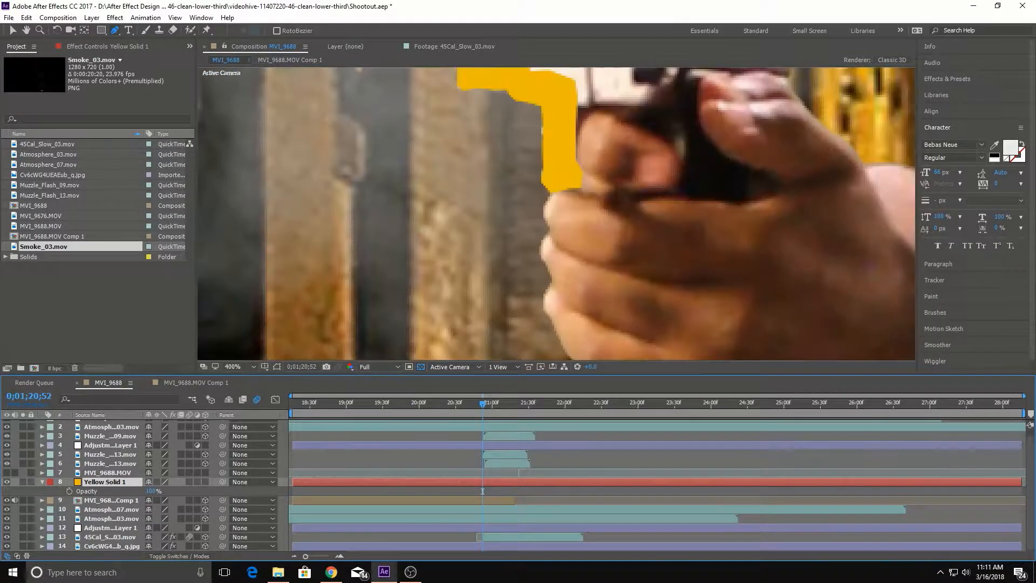
{"action": "key", "text": "comma"}
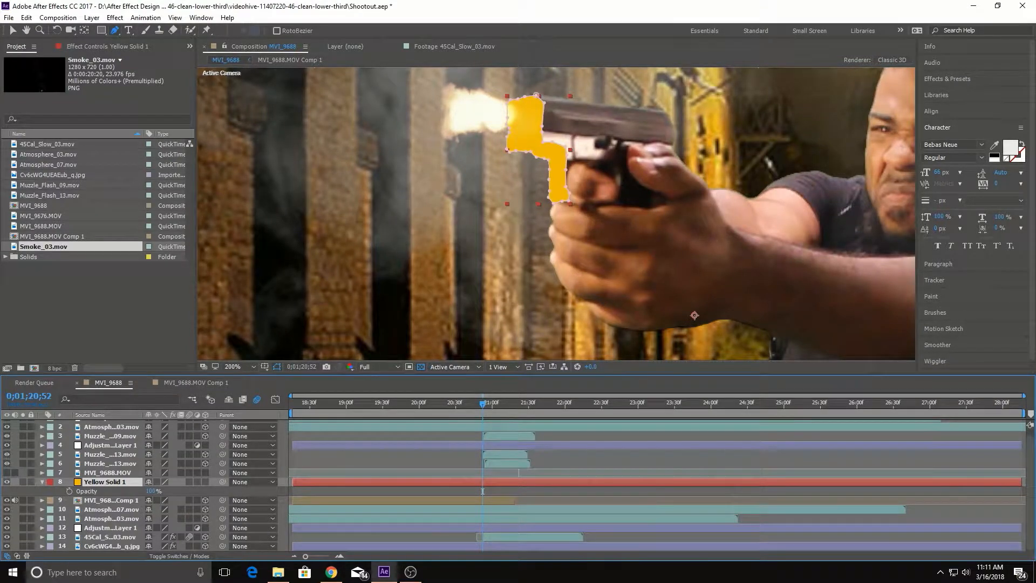
Feather the yellow solid's mask by 11 pixels and hide the layer controls in the preview.
{"action": "key", "text": "f"}
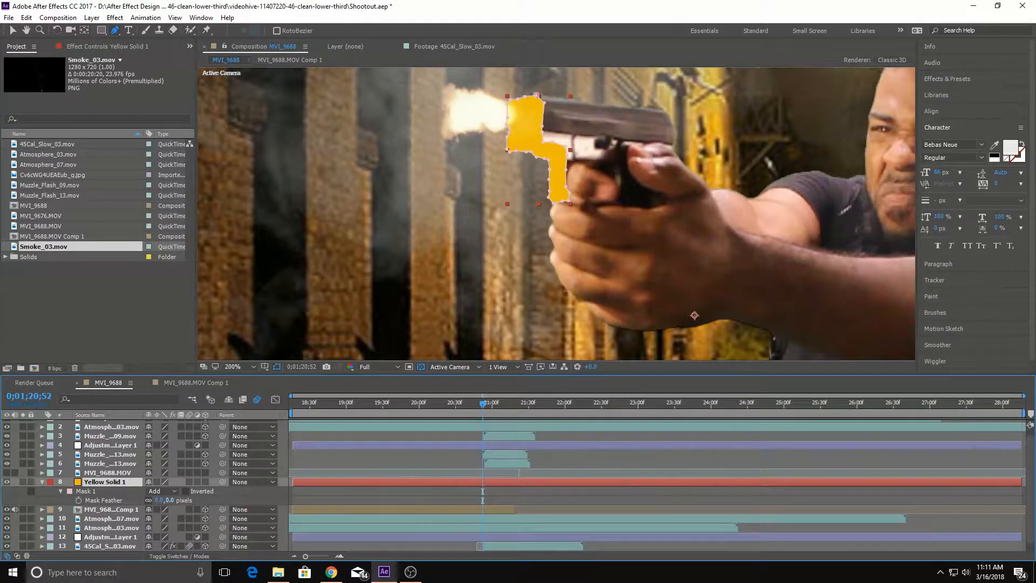
{"action": "key", "text": "m"}
{"action": "key", "text": "m"}
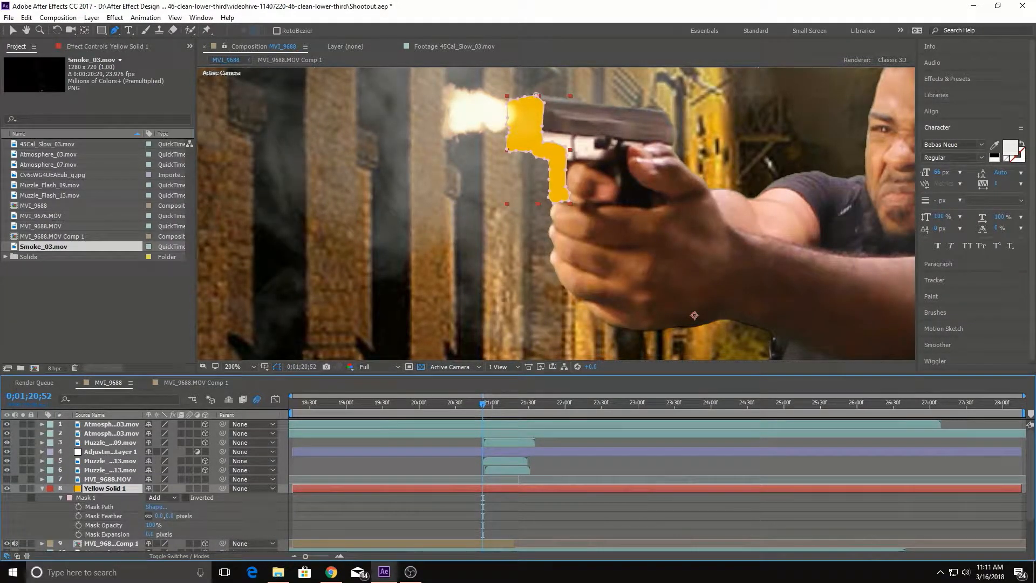
{"action": "left_click_drag", "start_coordinate": [159, 516], "coordinate": [165, 516]}
{"action": "key", "text": "ctrl+shift+h"}
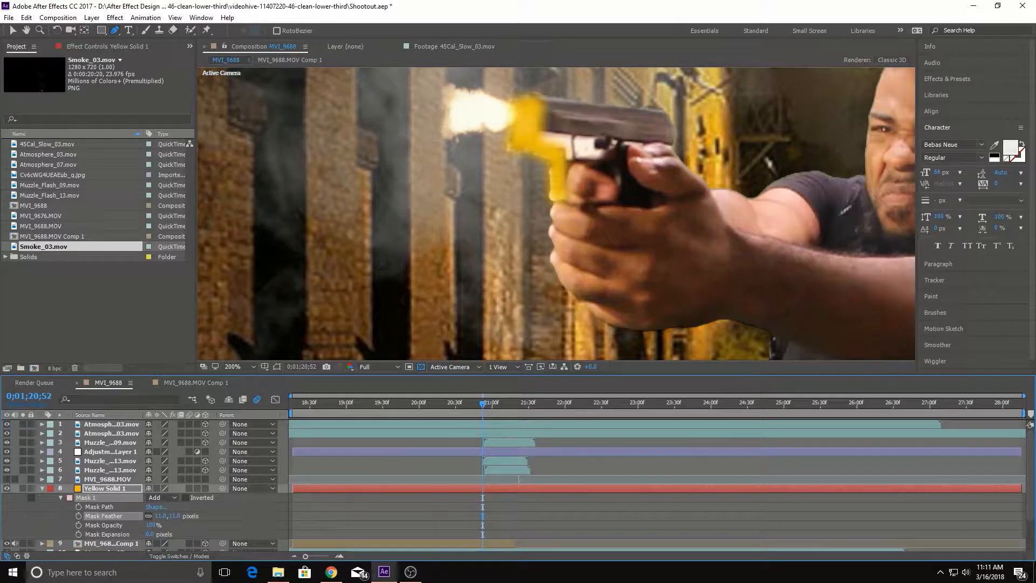
Show the layer blending modes, try Screen on the yellow solid, and settle on Add.
{"action": "scroll", "coordinate": [556, 214], "scroll_direction": "down", "scroll_amount": 1}
{"action": "scroll", "coordinate": [557, 213], "scroll_direction": "up", "scroll_amount": 1}
{"action": "left_click", "coordinate": [106, 489]}
{"action": "key", "text": "F4"}
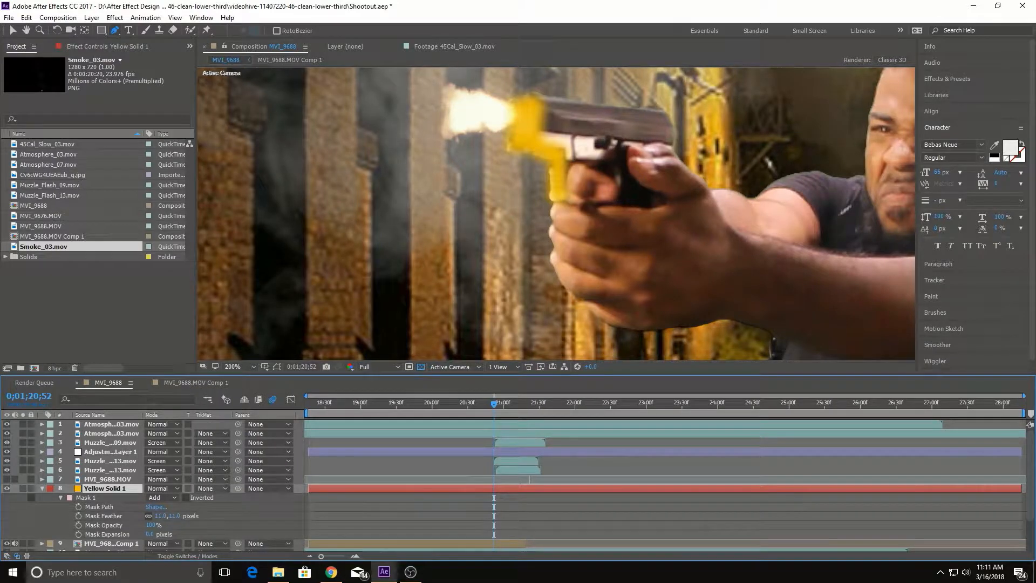
{"action": "left_click", "coordinate": [162, 489]}
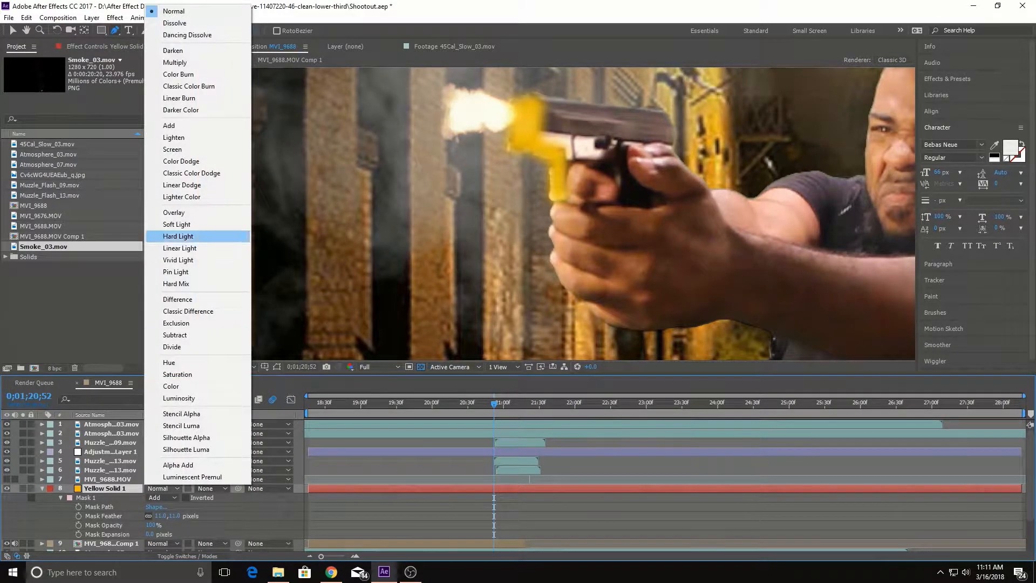
{"action": "left_click", "coordinate": [173, 150]}
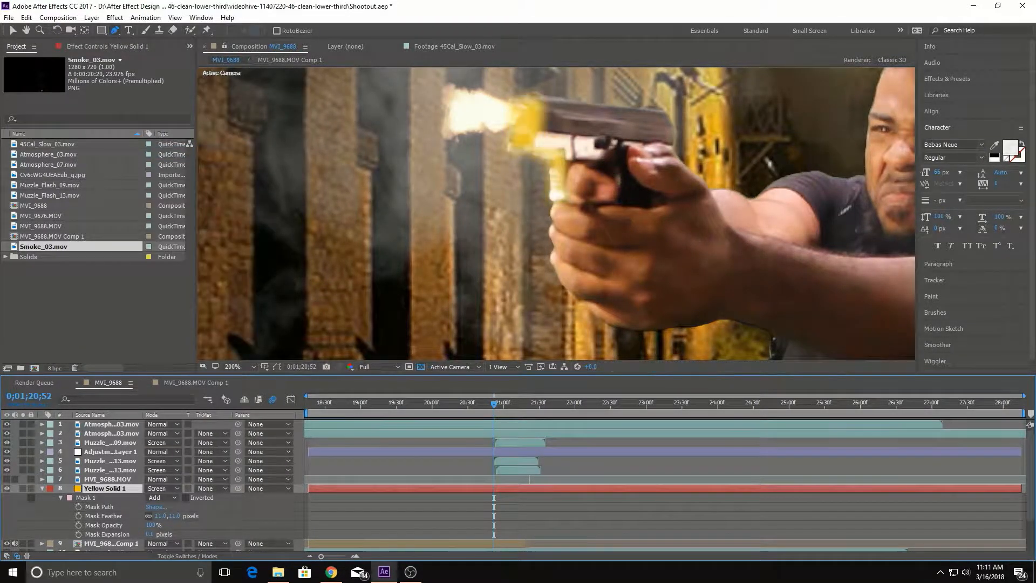
{"action": "key", "text": "shift+minus"}
{"action": "key", "text": "shift+minus"}
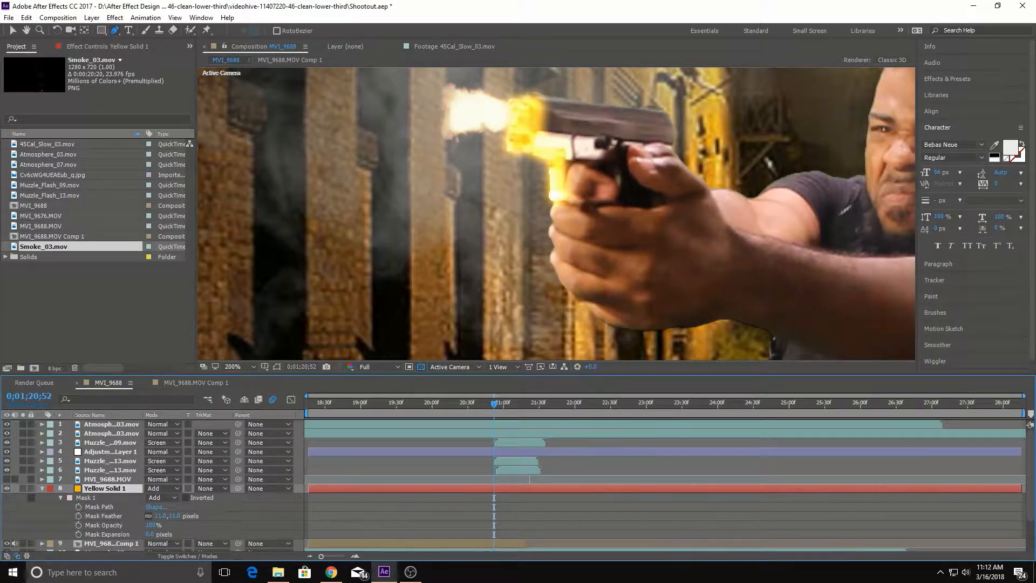
Reveal the yellow solid's Position and set a Position keyframe at 0;01;20;56.
{"action": "key", "text": "p"}
{"action": "key", "text": "Page_Down"}
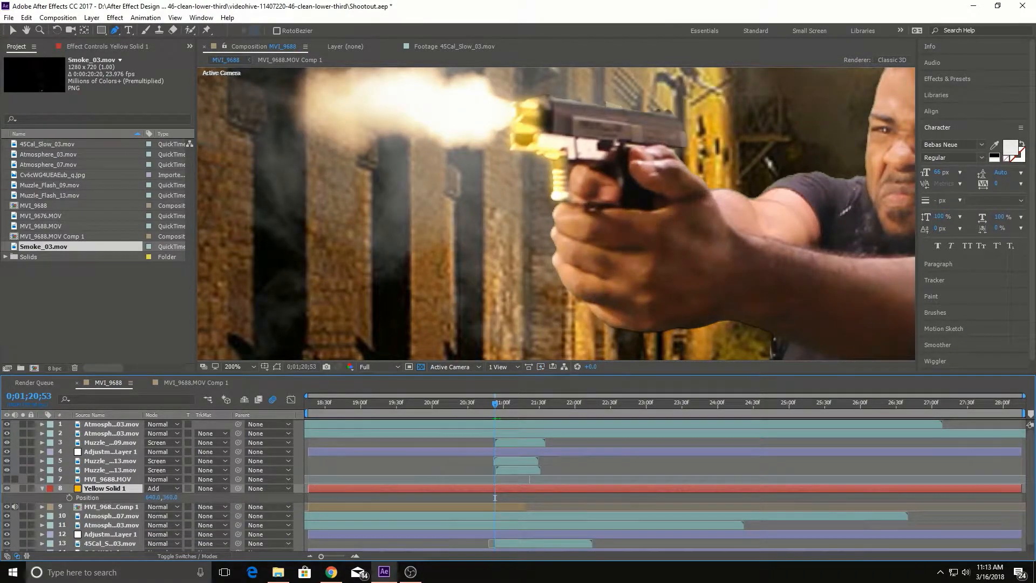
{"action": "key", "text": "Page_Down"}
{"action": "key", "text": "Page_Down"}
{"action": "key", "text": "Page_Down"}
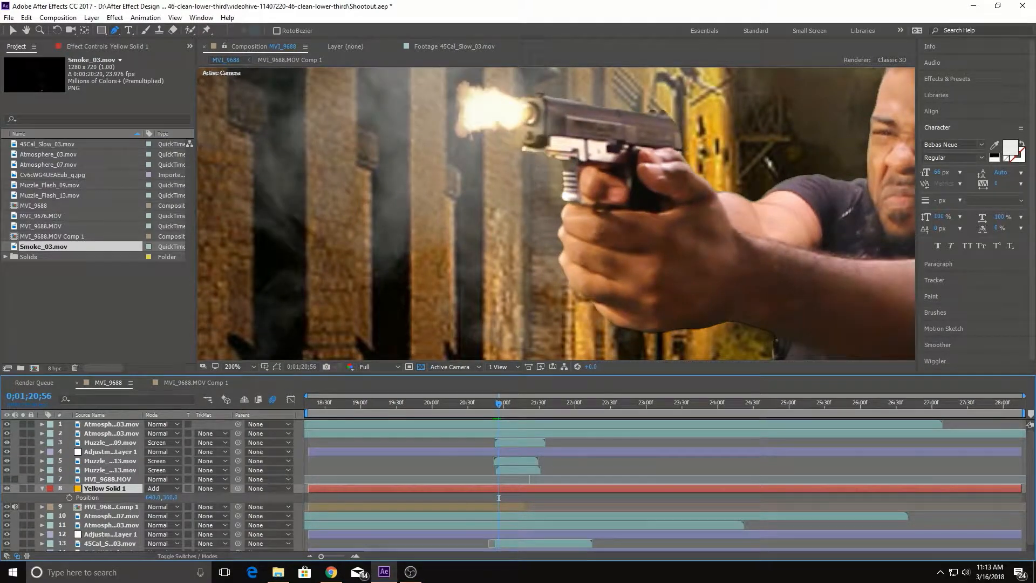
{"action": "key", "text": "alt+shift+p"}
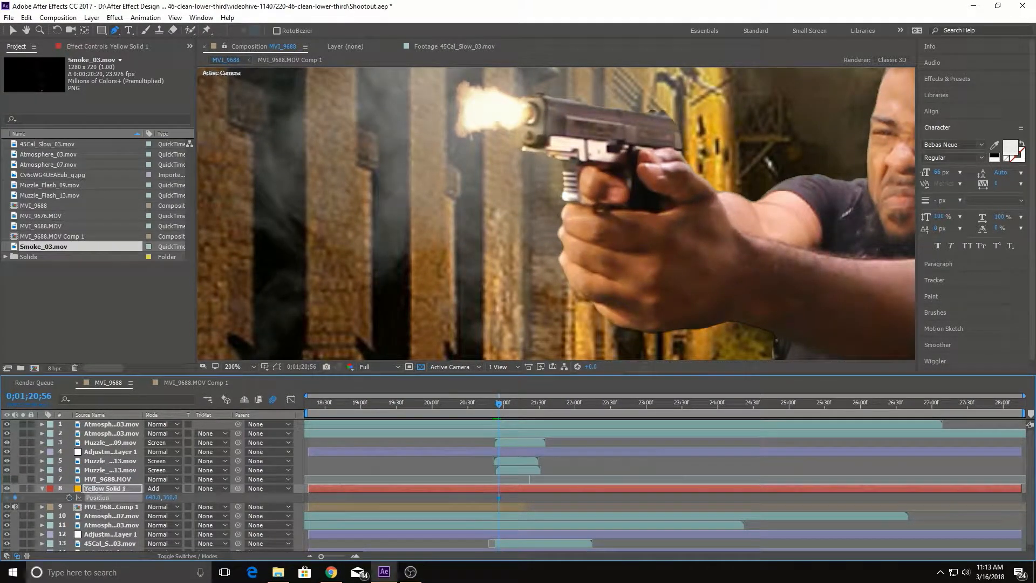
{"action": "key", "text": "v"}
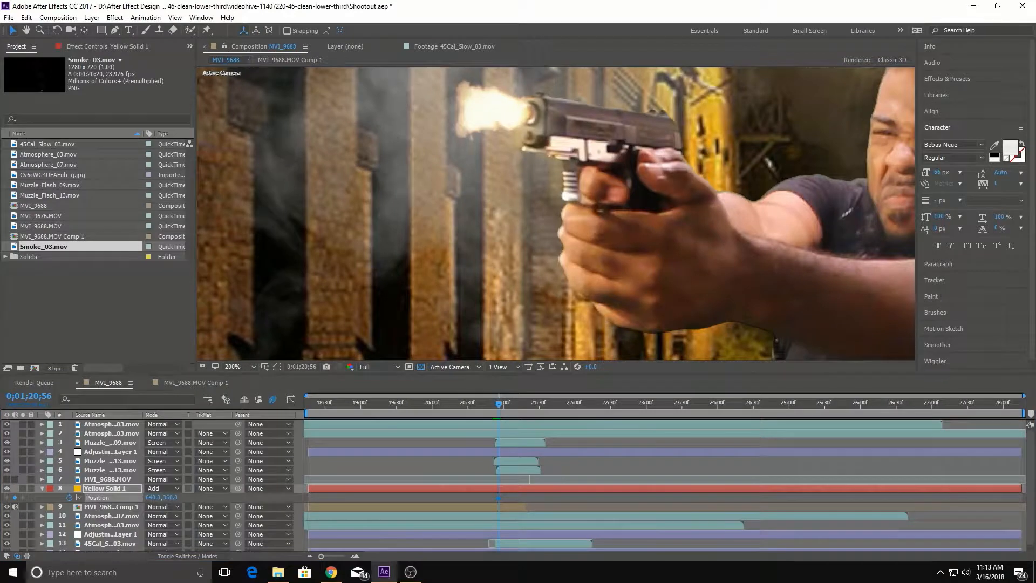
Keyframe the yellow solid's Position frame by frame between 0;01;20;52 and 0;01;20;57 so the light follows the moving gun.
{"action": "key", "text": "Page_Down"}
{"action": "key", "text": "Page_Up"}
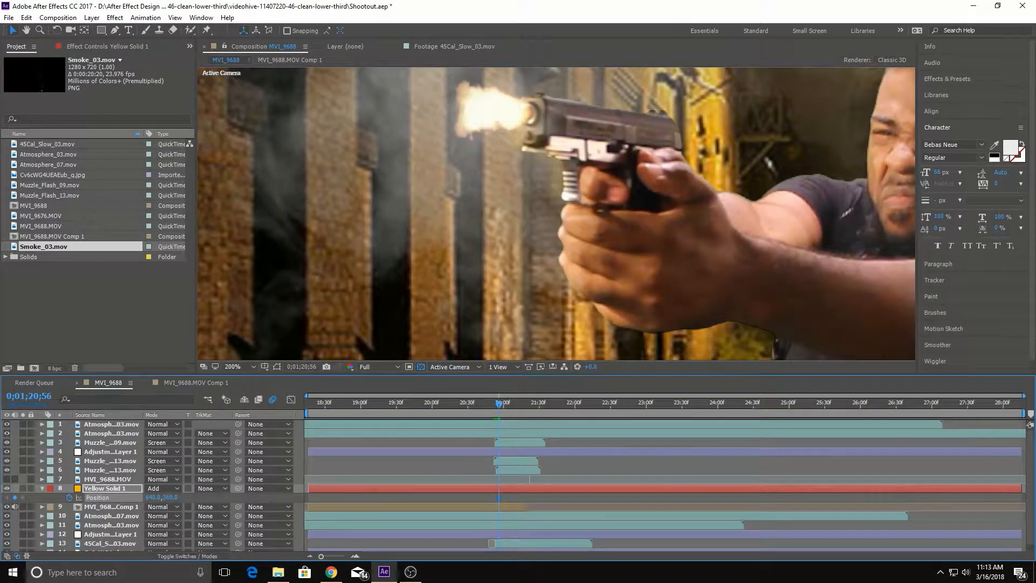
{"action": "key", "text": "Page_Up"}
{"action": "key", "text": "Page_Down"}
{"action": "key", "text": "Page_Up"}
{"action": "key", "text": "Page_Down"}
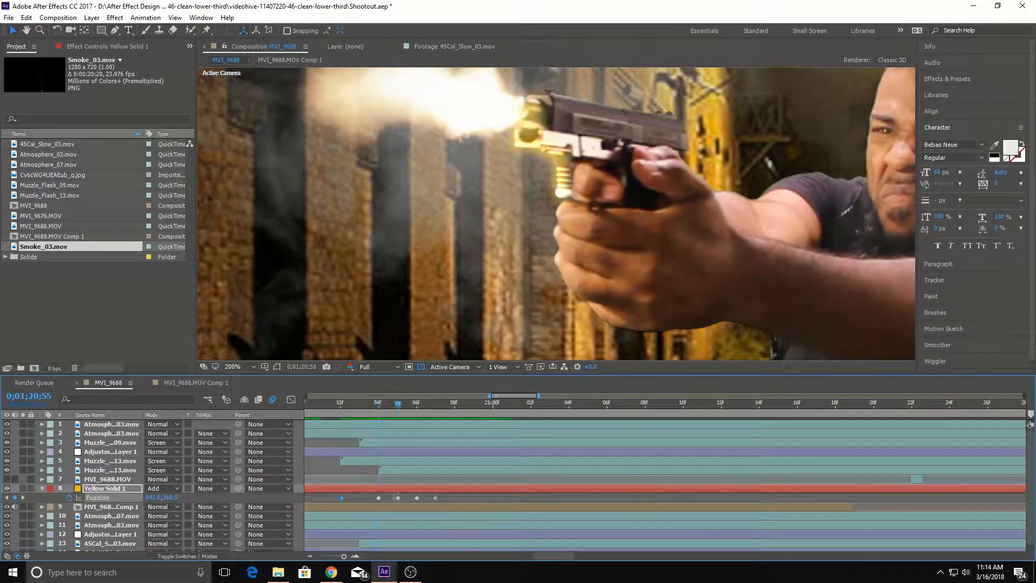
{"action": "key", "text": "Page_Up"}
{"action": "key", "text": "Page_Down"}
{"action": "key", "text": "Page_Down"}
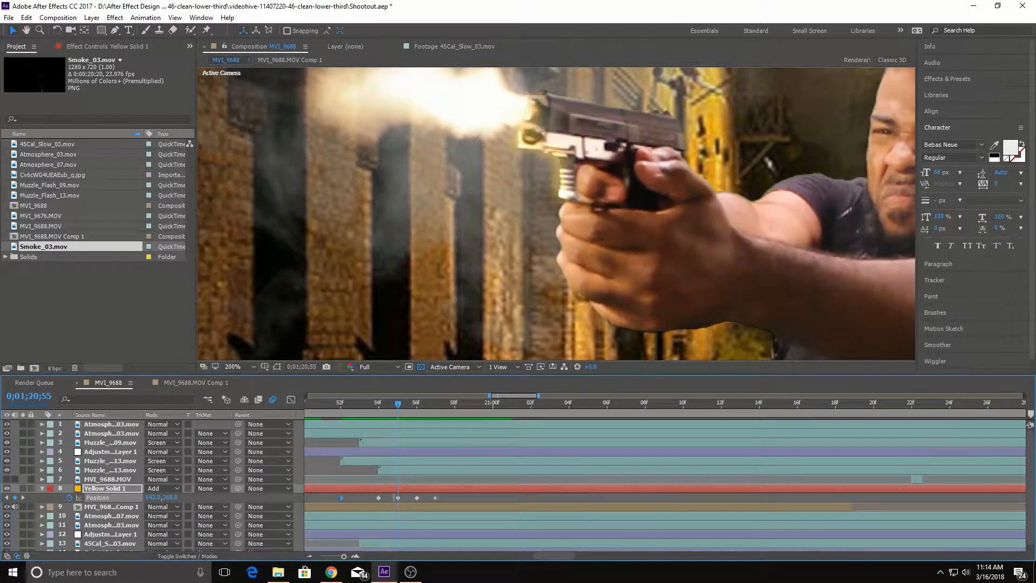
Shift the yellow solid's last three Position keyframes one frame later, so they sit at 0;01;20;56, 57 and 58.
{"action": "left_click_drag", "start_coordinate": [449, 500], "coordinate": [417, 497]}
{"action": "key", "text": "Page_Down"}
{"action": "key", "text": "Page_Up"}
{"action": "key", "text": "Page_Down"}
{"action": "key", "text": "Page_Down"}
{"action": "key", "text": "Page_Up"}
{"action": "key", "text": "Page_Up"}
{"action": "key", "text": "Page_Up"}
{"action": "key", "text": "Page_Up"}
{"action": "key", "text": "Page_Up"}
{"action": "key", "text": "Page_Up"}
{"action": "key", "text": "Page_Up"}
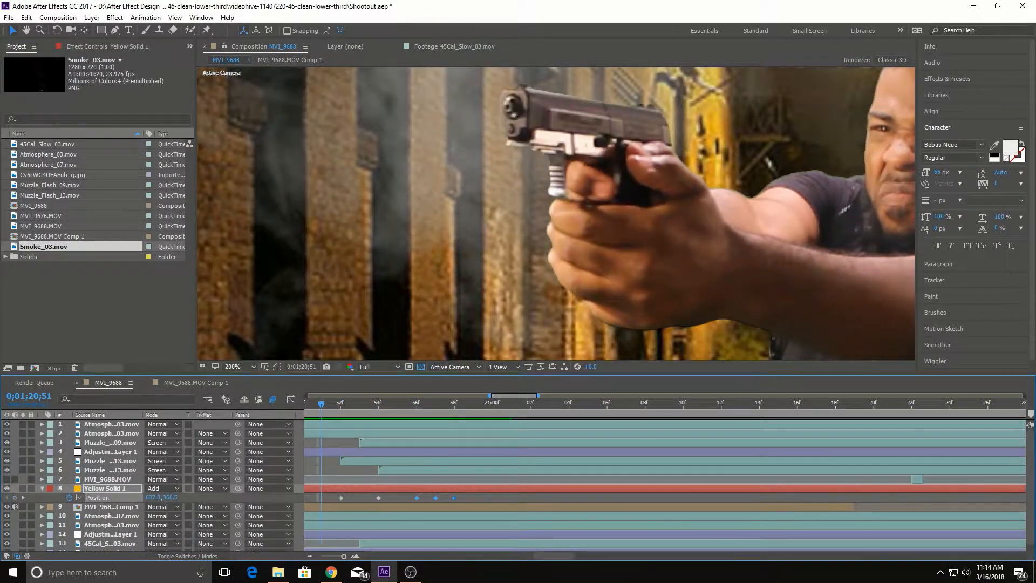
Step back and forth through frames 0;01;20;52 to 0;01;20;58 to check how the yellow light tracks the gun and its Position keyframes.
{"action": "key", "text": "Page_Down"}
{"action": "key", "text": "Page_Down"}
{"action": "key", "text": "Page_Down"}
{"action": "key", "text": "Page_Down"}
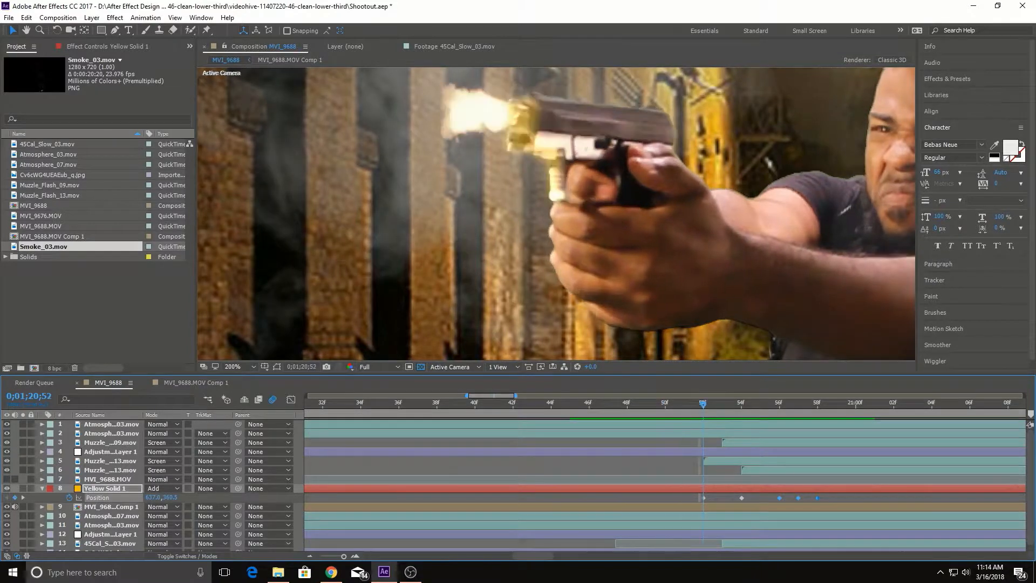
{"action": "key", "text": "Page_Down"}
{"action": "key", "text": "Page_Down"}
{"action": "key", "text": "Page_Down"}
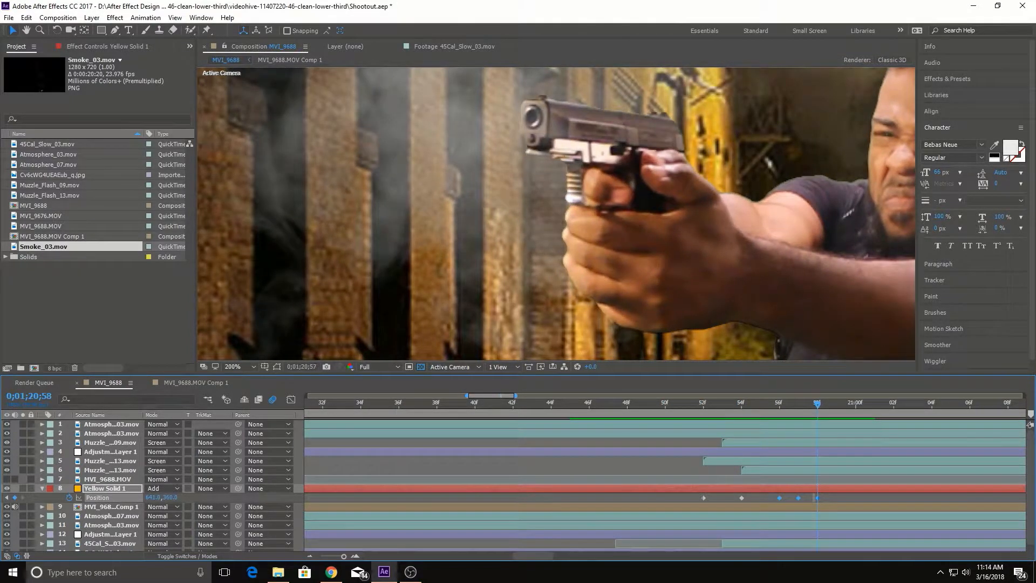
{"action": "key", "text": "Page_Up"}
{"action": "key", "text": "Page_Up"}
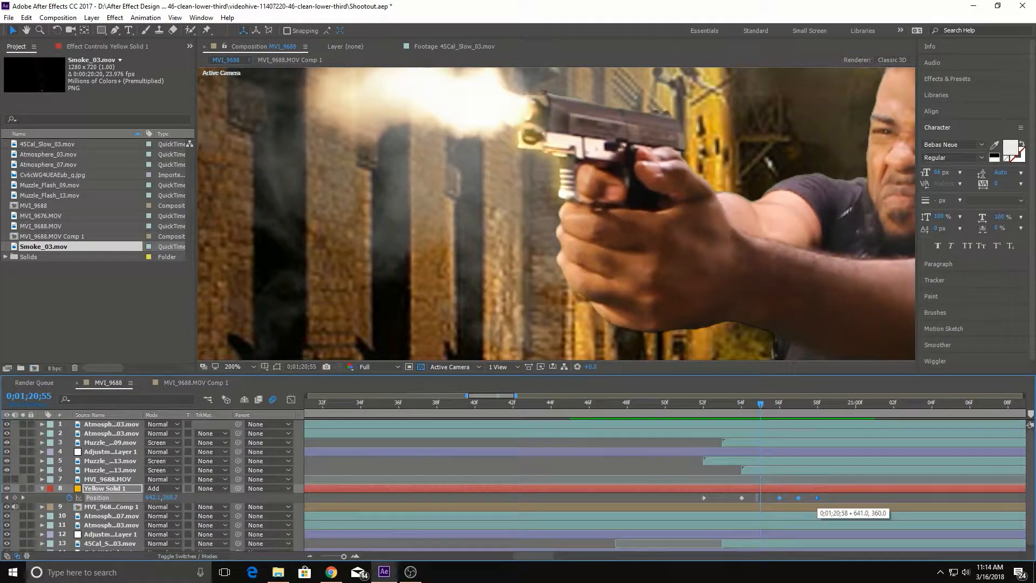
{"action": "key", "text": "Page_Down"}
{"action": "key", "text": "Page_Down"}
{"action": "left_click_drag", "start_coordinate": [794, 496], "coordinate": [833, 501]}
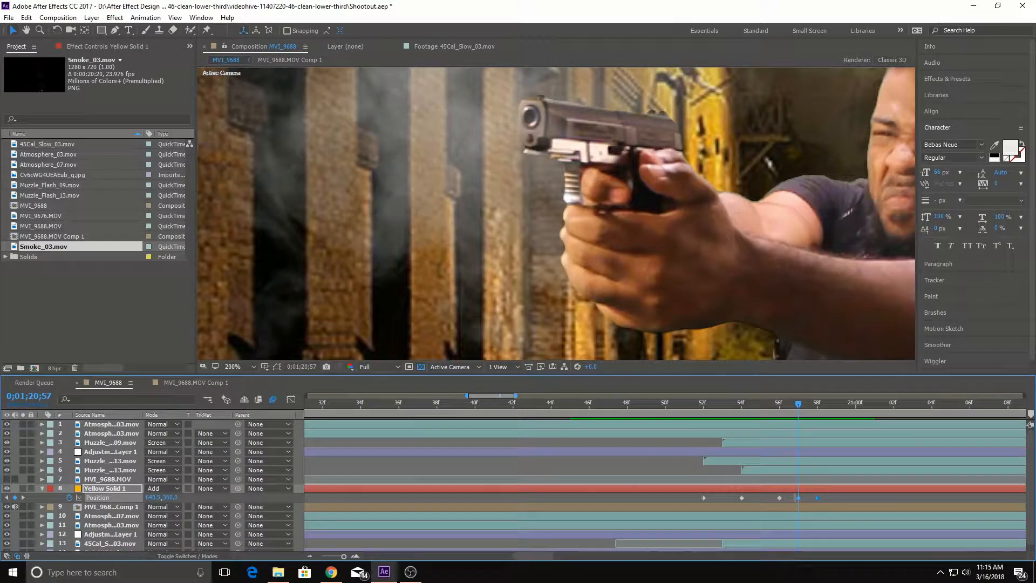
{"action": "key", "text": "Page_Up"}
{"action": "key", "text": "Page_Up"}
{"action": "key", "text": "Page_Up"}
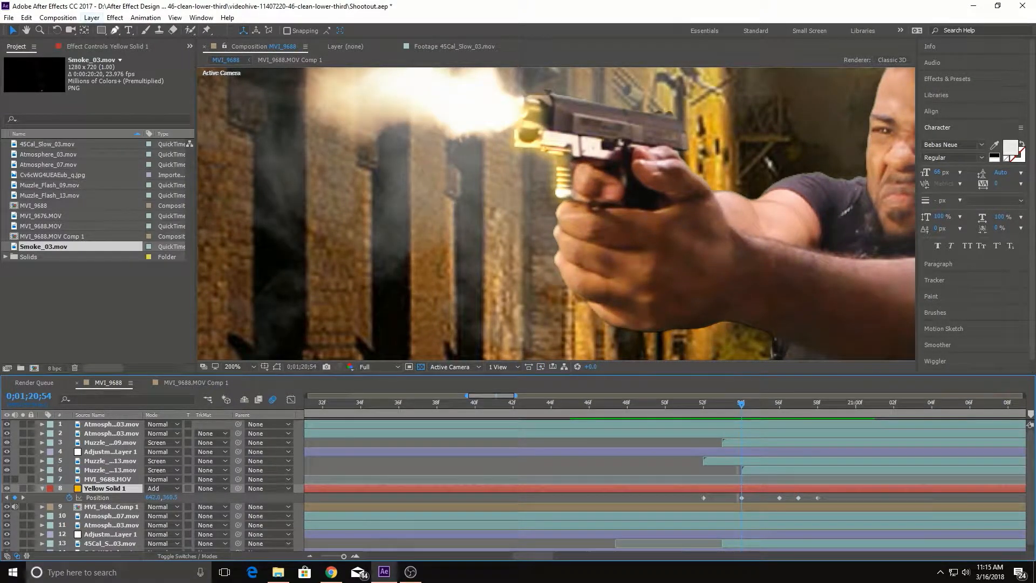
Change the yellow solid's color to the paler yellow E1C565 in its solid settings.
{"action": "key", "text": "alt+l"}
{"action": "key", "text": "Down"}
{"action": "key", "text": "Return"}
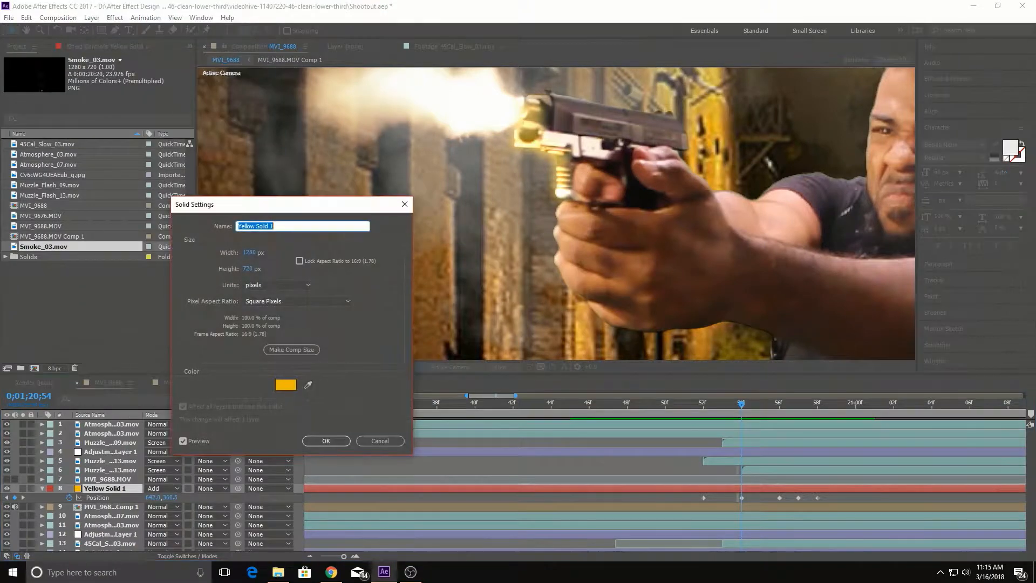
{"action": "left_click", "coordinate": [309, 385]}
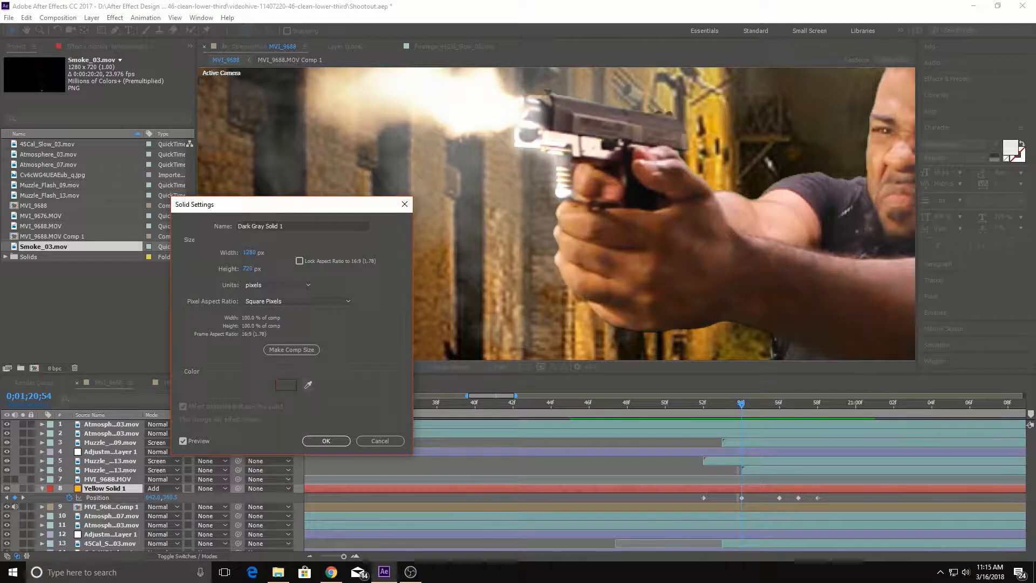
{"action": "key", "text": "Escape"}
{"action": "left_click", "coordinate": [286, 385]}
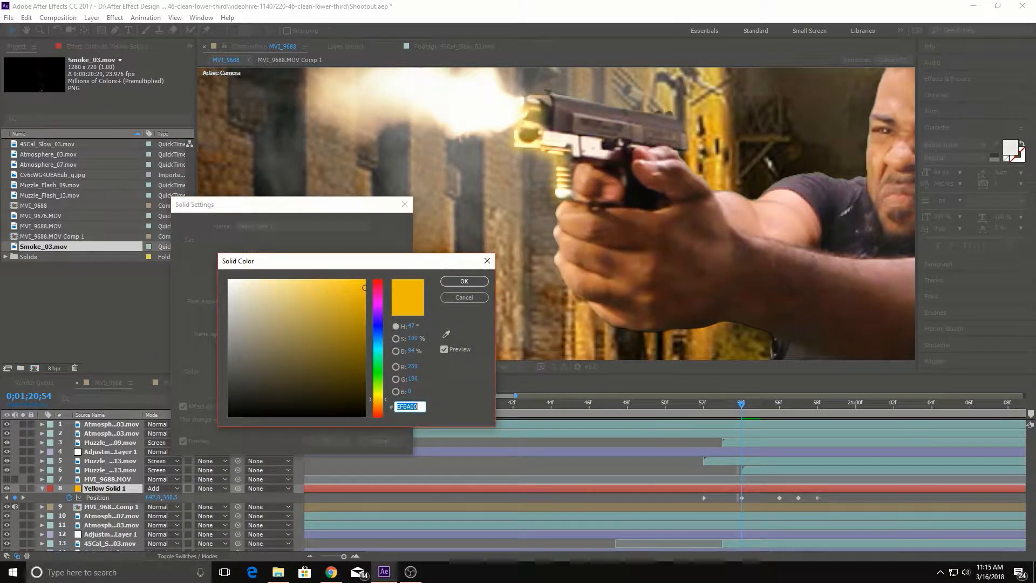
{"action": "mouse_move", "coordinate": [364, 291]}
{"action": "left_mouse_down"}
{"action": "mouse_move", "coordinate": [363, 316]}
{"action": "mouse_move", "coordinate": [303, 295]}
{"action": "left_mouse_up"}
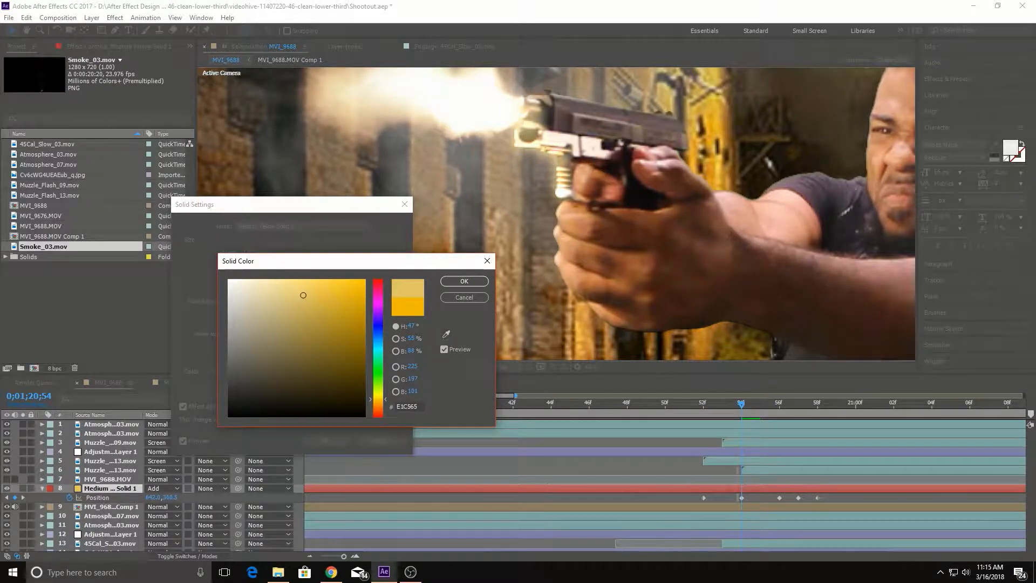
{"action": "left_click", "coordinate": [464, 282]}
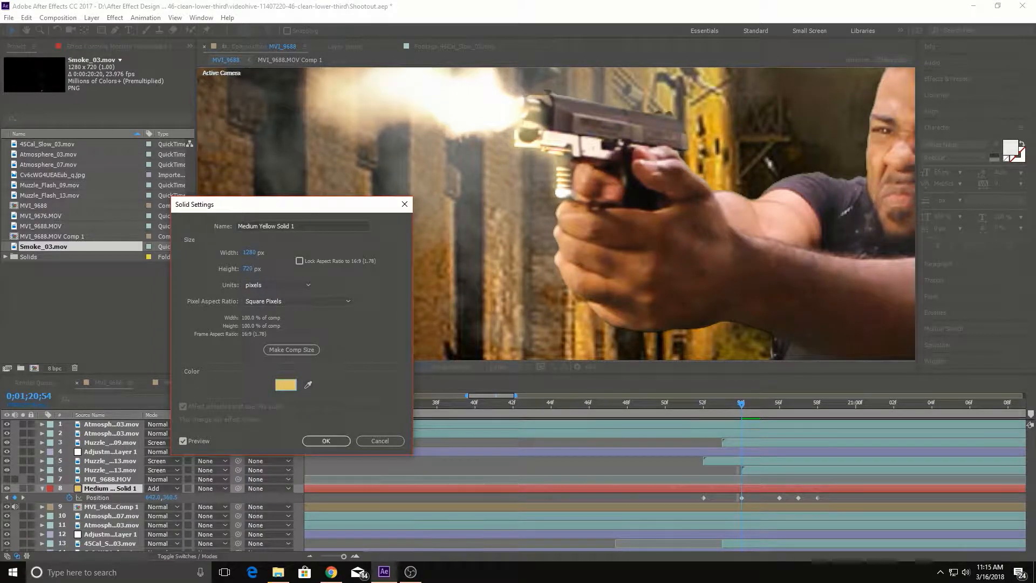
{"action": "key", "text": "Return"}
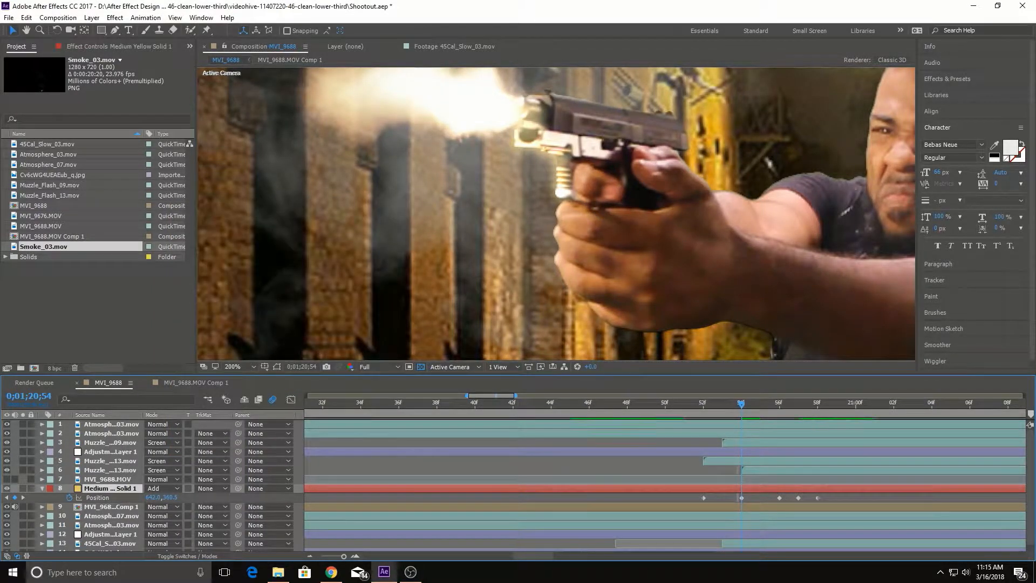
Play the composition from 0;01;20;47 to review the muzzle flash and its reflection on the gun.
{"action": "left_click", "coordinate": [608, 404]}
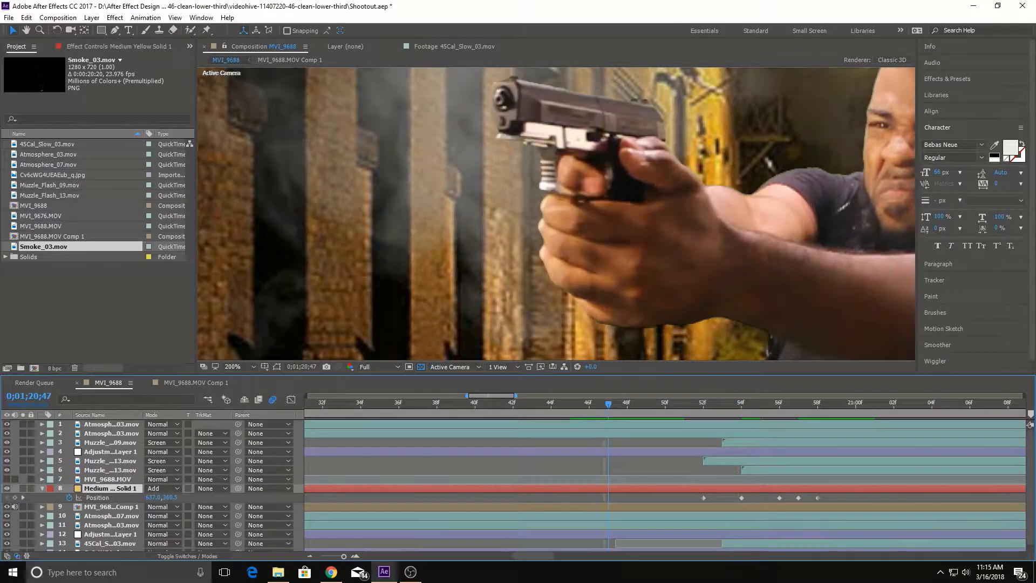
{"action": "scroll", "coordinate": [556, 214], "scroll_direction": "down", "scroll_amount": 2}
{"action": "key", "text": "space"}
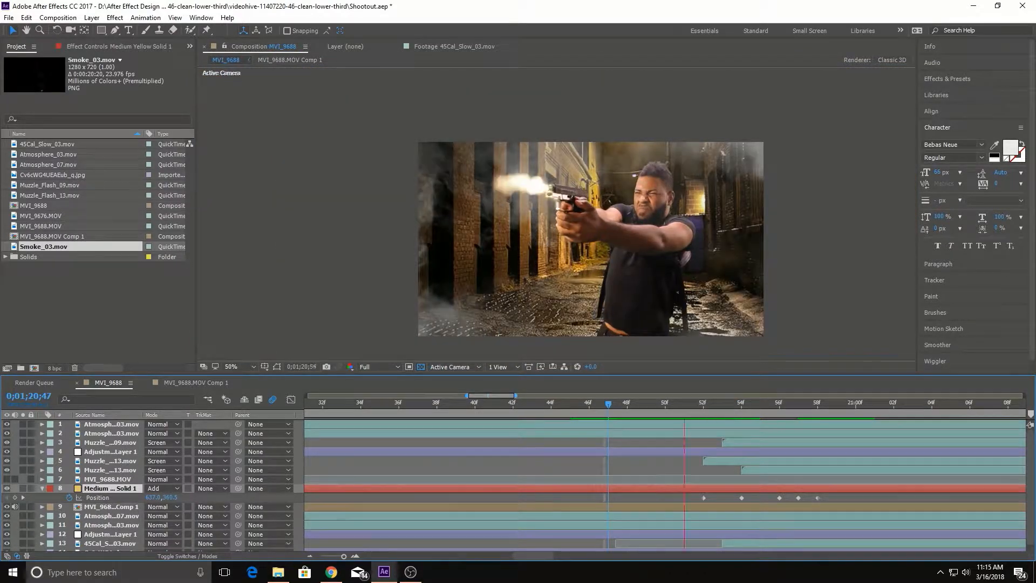
{"action": "left_click", "coordinate": [608, 404]}
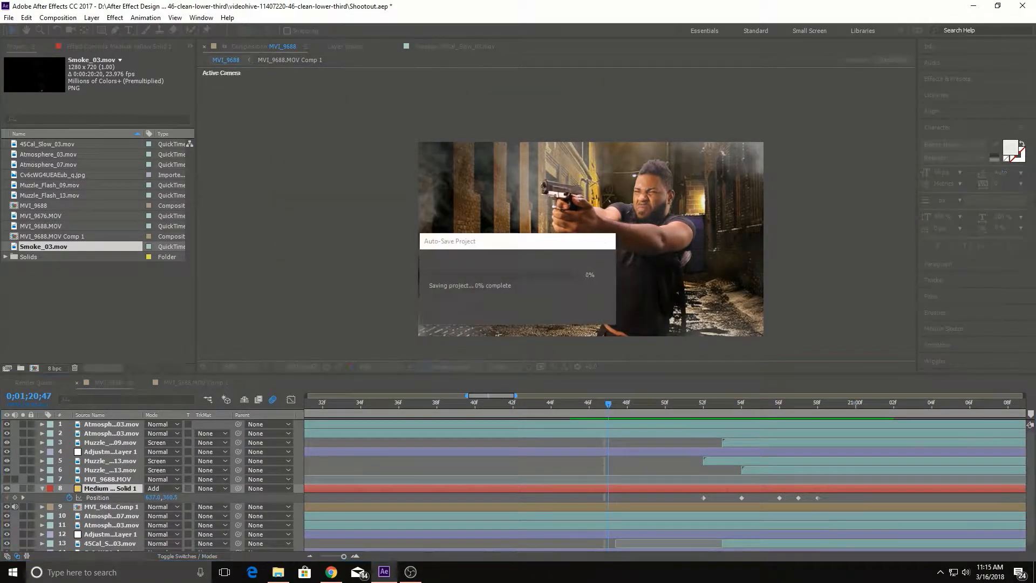
{"action": "key", "text": "space"}
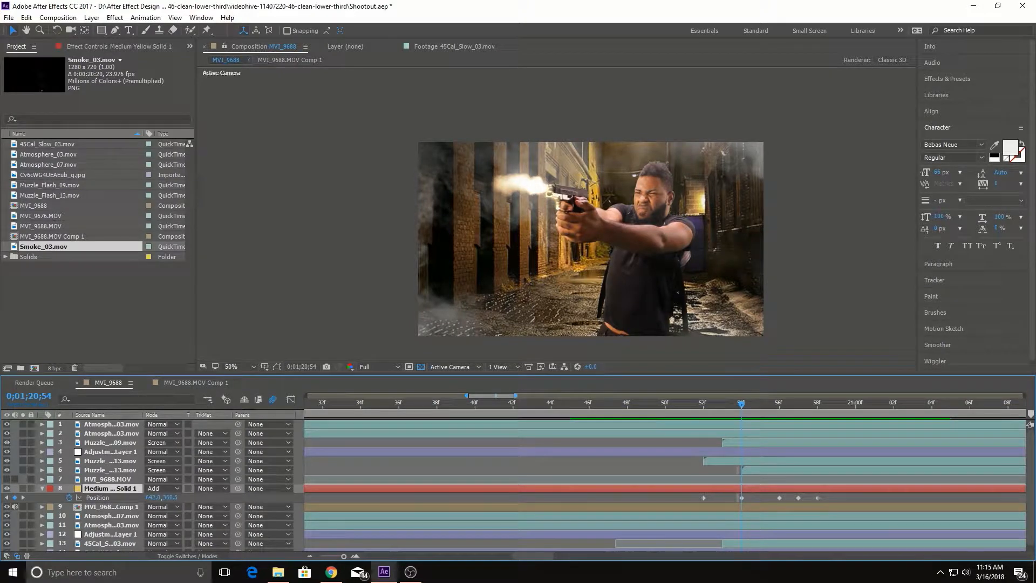
Examine the gun's light reflection at 0;01;20;54 at several magnifications.
{"action": "key", "text": "period"}
{"action": "key", "text": "period"}
{"action": "key", "text": "period"}
{"action": "key", "text": "period"}
{"action": "key", "text": "comma"}
{"action": "key", "text": "comma"}
{"action": "key", "text": "comma"}
{"action": "key", "text": "comma"}
{"action": "key", "text": "period"}
{"action": "key", "text": "period"}
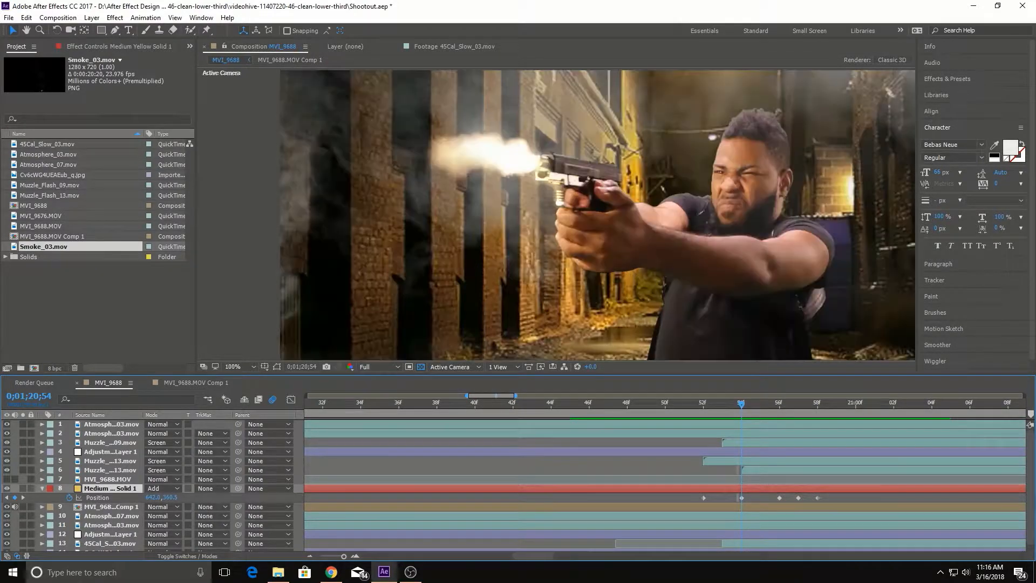
Pick a mask point on the recolored solid near the gun's front grip with the Pen tool.
{"action": "left_click", "coordinate": [115, 31]}
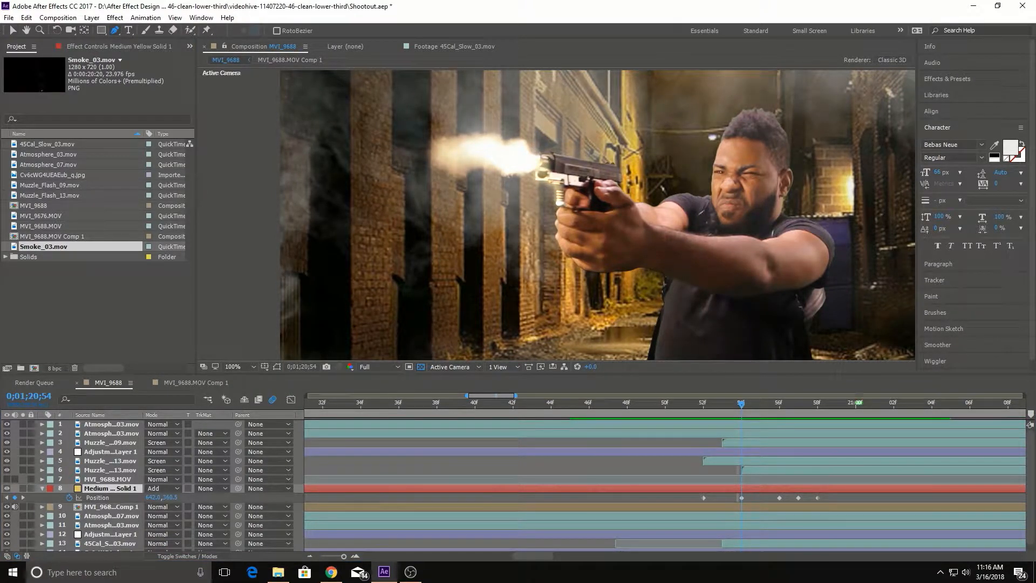
{"action": "left_click", "coordinate": [560, 206]}
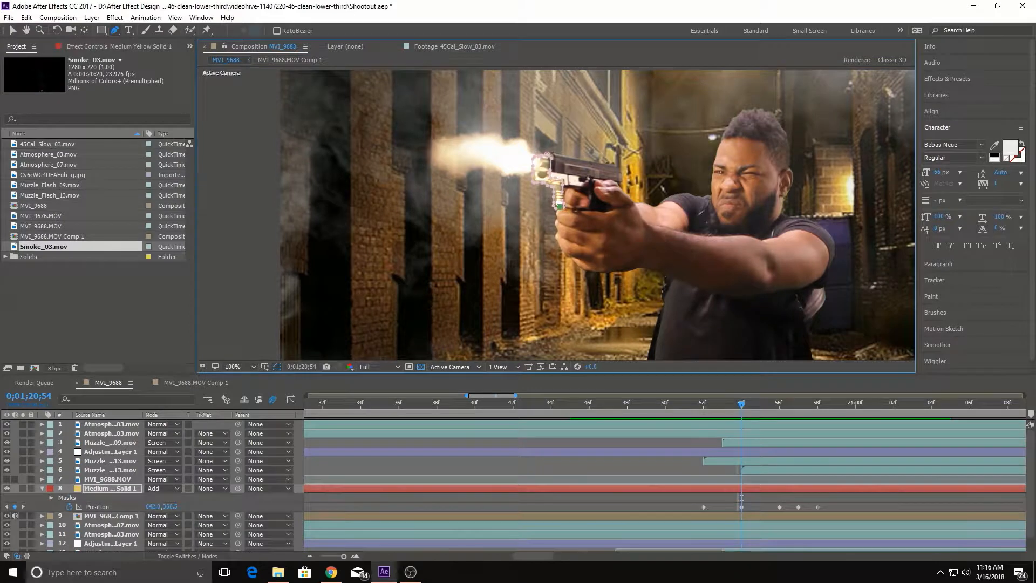
{"action": "left_click", "coordinate": [560, 206]}
{"action": "scroll", "coordinate": [556, 210], "scroll_direction": "up", "scroll_amount": 4}
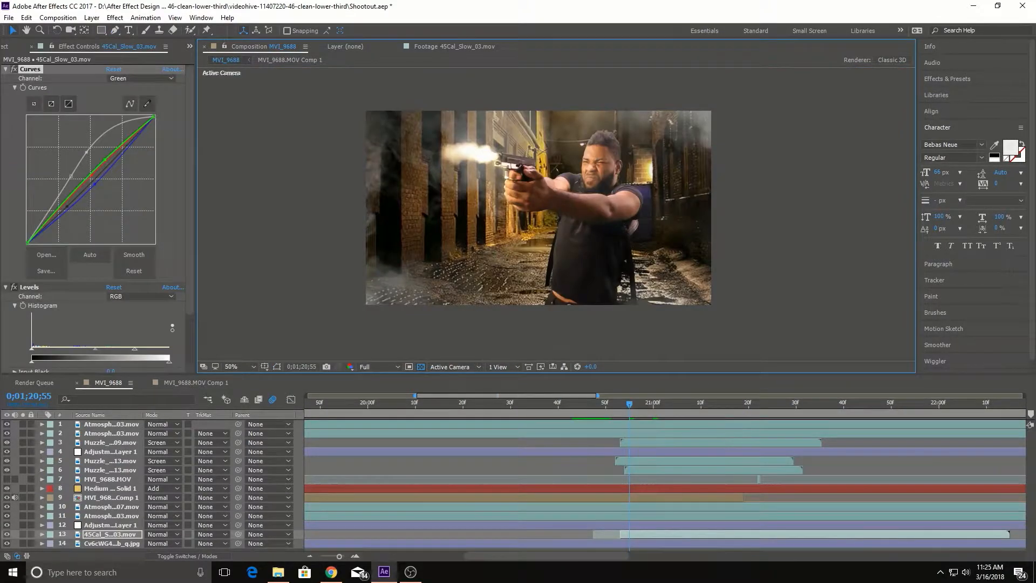
Apply a Curves effect to the actor's MVI_9688.MOV Comp 1 layer at 0;01;20;59.
{"action": "mouse_move", "coordinate": [630, 403]}
{"action": "left_mouse_down"}
{"action": "mouse_move", "coordinate": [588, 403]}
{"action": "mouse_move", "coordinate": [662, 404]}
{"action": "mouse_move", "coordinate": [649, 404]}
{"action": "left_mouse_up"}
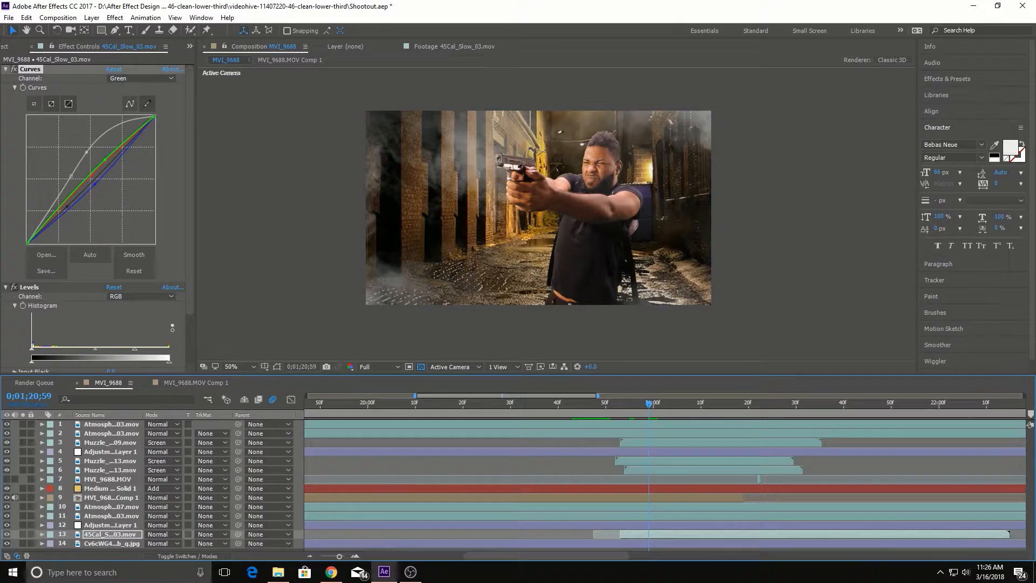
{"action": "left_click", "coordinate": [111, 497]}
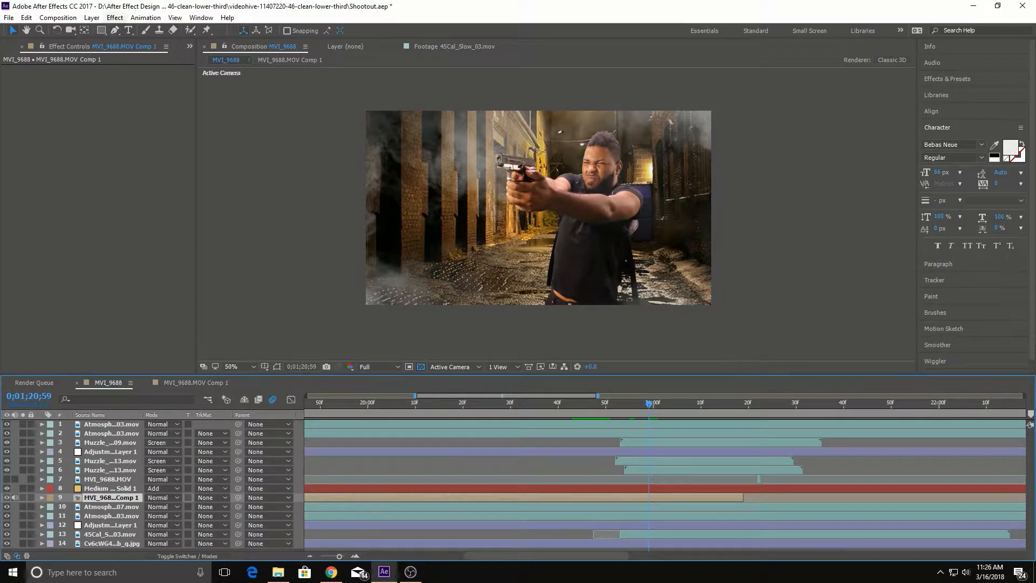
{"action": "left_click", "coordinate": [115, 17]}
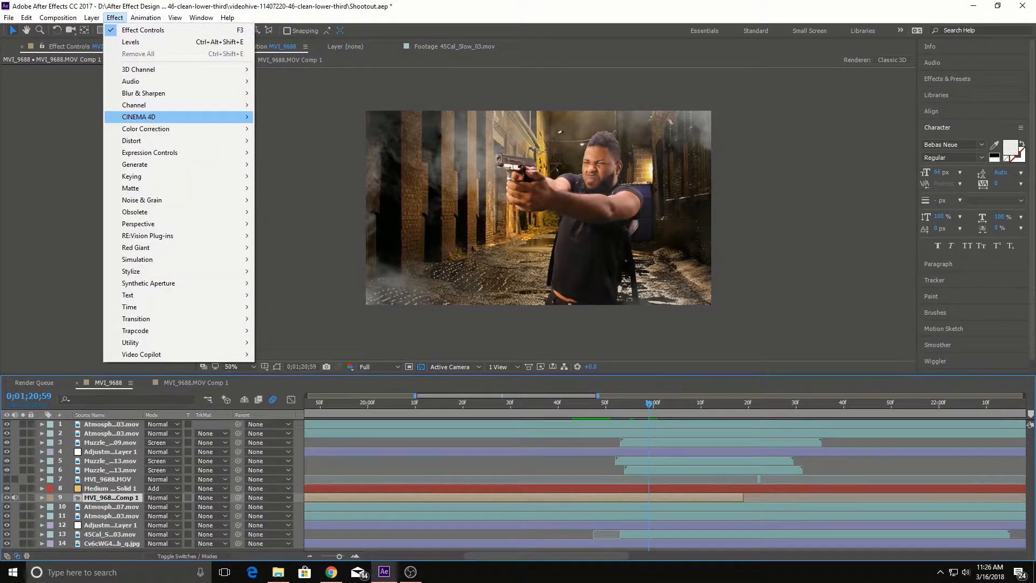
{"action": "mouse_move", "coordinate": [178, 128]}
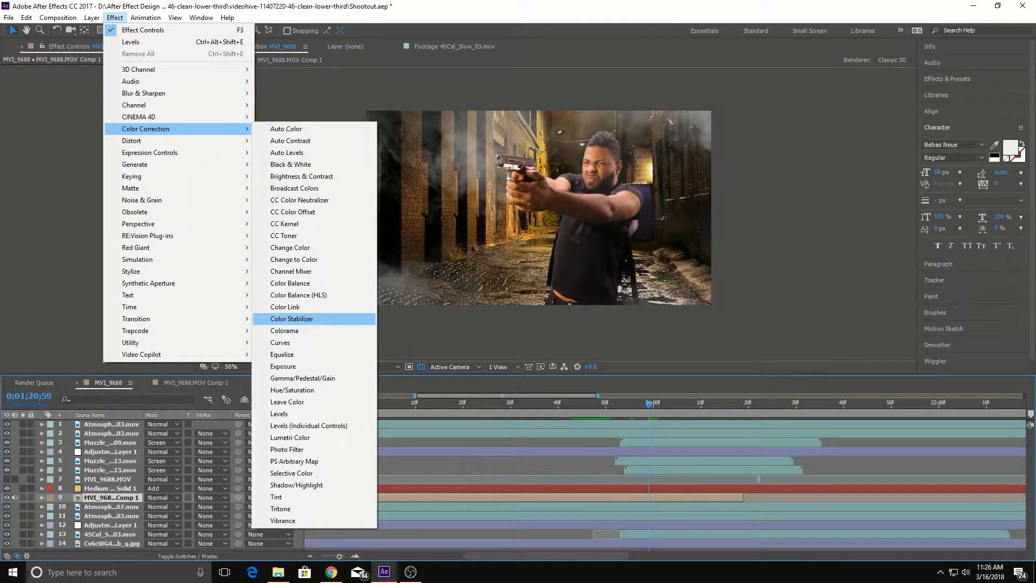
{"action": "left_click", "coordinate": [280, 342]}
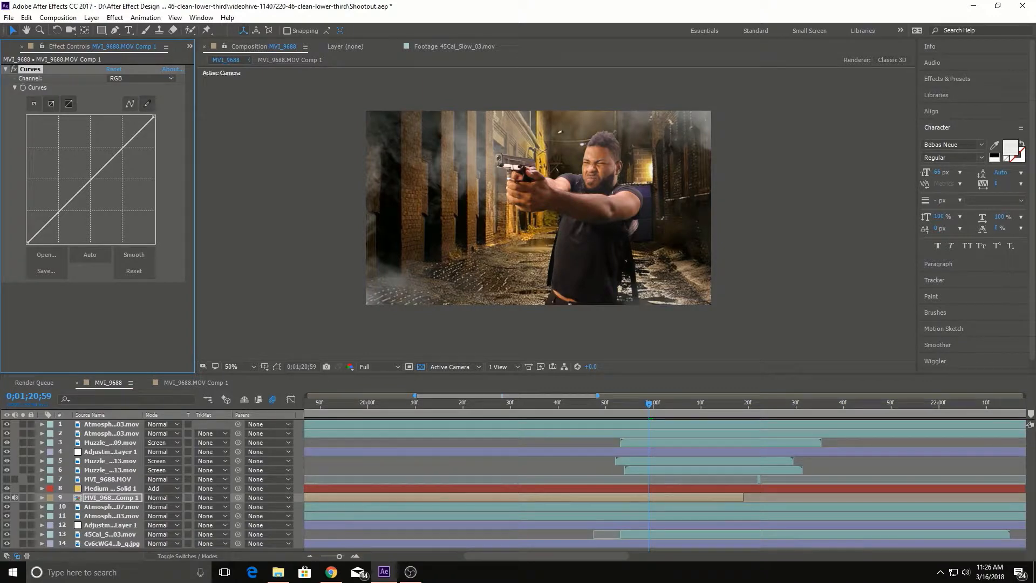
Shape the actor's RGB curve into a slight S with a shadow and a highlight point, and switch the curve to the Green channel.
{"action": "left_click_drag", "start_coordinate": [110, 159], "coordinate": [111, 158]}
{"action": "left_click_drag", "start_coordinate": [65, 206], "coordinate": [68, 207]}
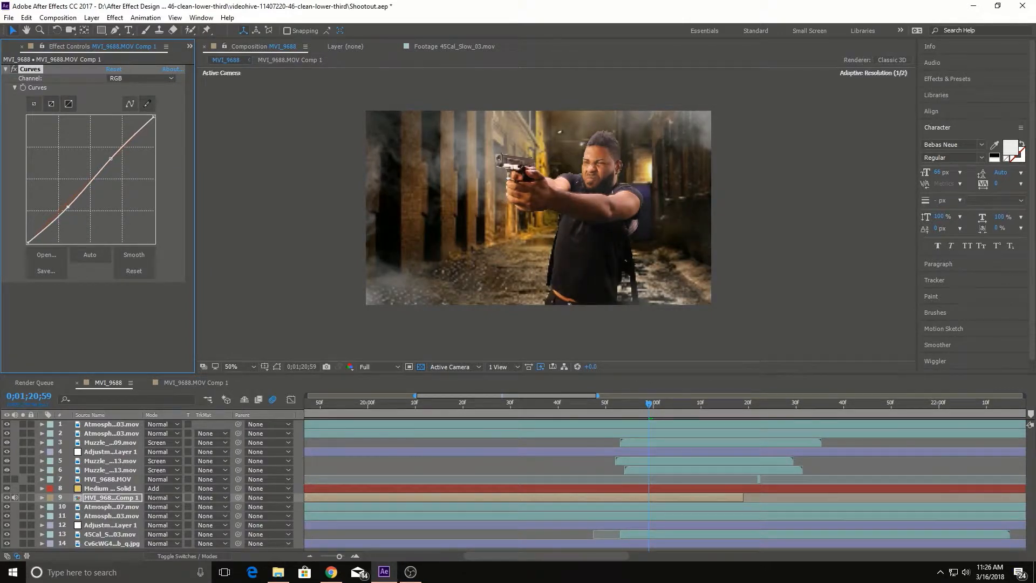
{"action": "left_click", "coordinate": [141, 78]}
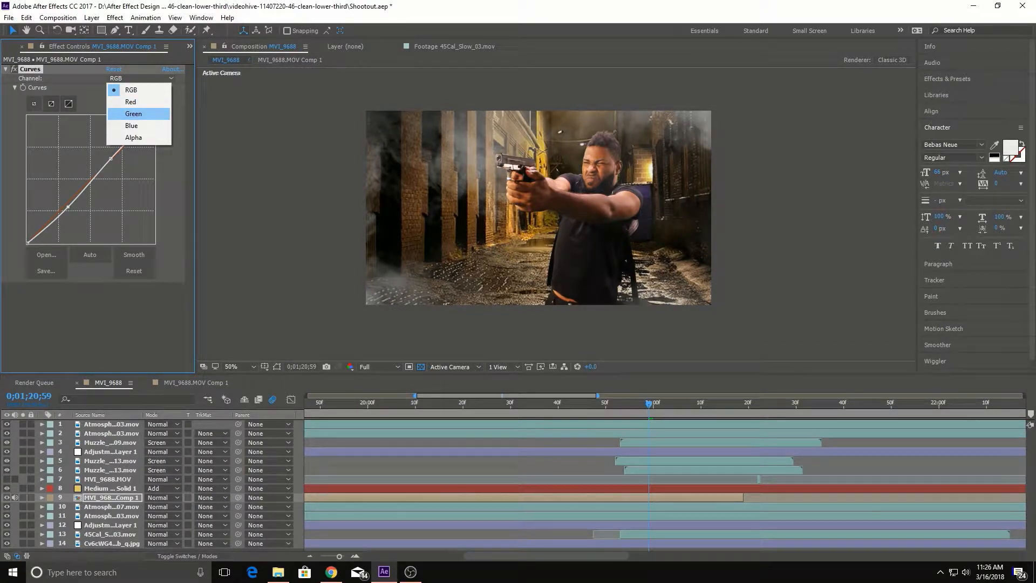
{"action": "left_click", "coordinate": [134, 113]}
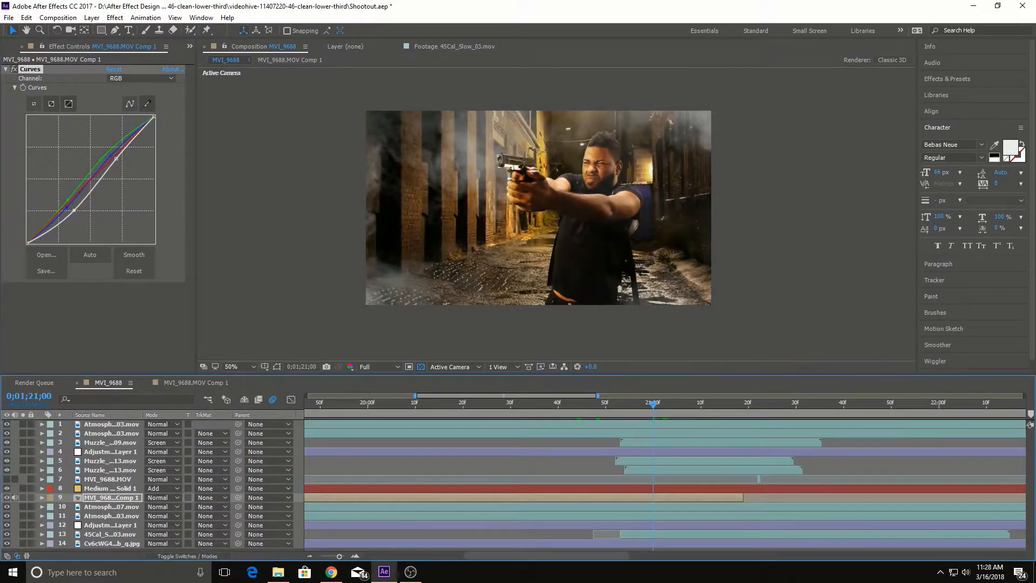
Step and scrub through the frames before 0;01;21;00 to examine the actor's color correction against the background.
{"action": "key", "text": "Page_Up"}
{"action": "key", "text": "Page_Up"}
{"action": "key", "text": "Page_Up"}
{"action": "key", "text": "Page_Up"}
{"action": "key", "text": "Page_Up"}
{"action": "key", "text": "Page_Up"}
{"action": "key", "text": "Page_Up"}
{"action": "key", "text": "Page_Up"}
{"action": "key", "text": "Page_Up"}
{"action": "key", "text": "Page_Up"}
{"action": "key", "text": "Page_Up"}
{"action": "key", "text": "Page_Up"}
{"action": "key", "text": "Page_Up"}
{"action": "key", "text": "Page_Down"}
{"action": "key", "text": "Page_Down"}
{"action": "key", "text": "Page_Down"}
{"action": "key", "text": "Page_Down"}
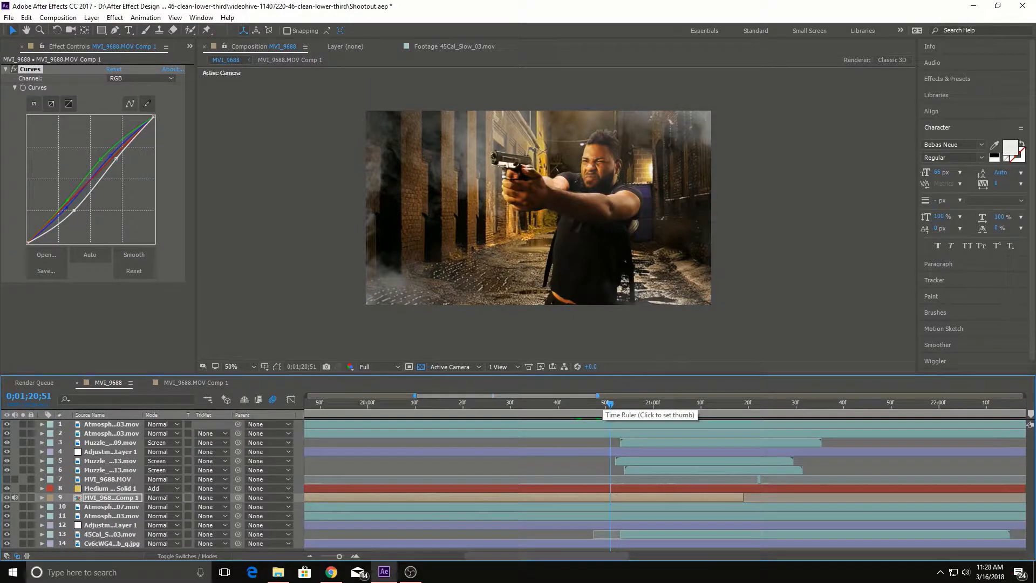
{"action": "left_click_drag", "start_coordinate": [607, 405], "coordinate": [572, 405]}
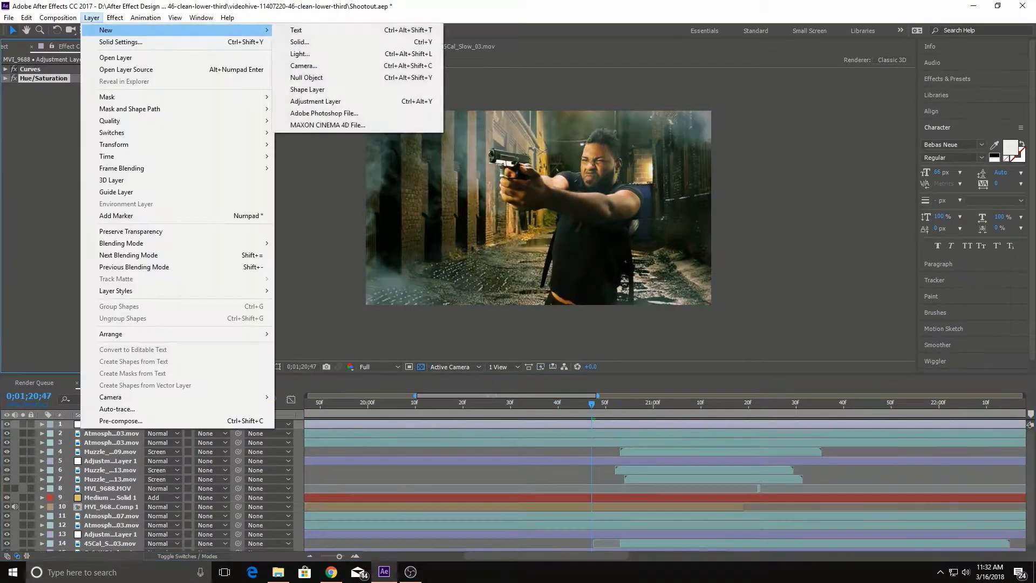
Create a new 1280 x 720 px solid in black (000000) above the other layers.
{"action": "mouse_move", "coordinate": [92, 18]}
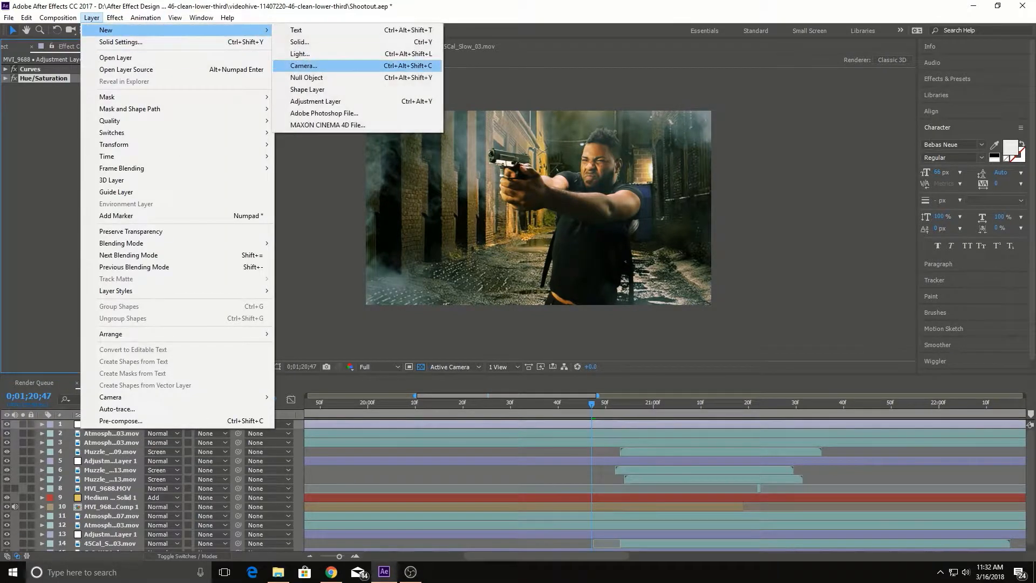
{"action": "left_click", "coordinate": [441, 41]}
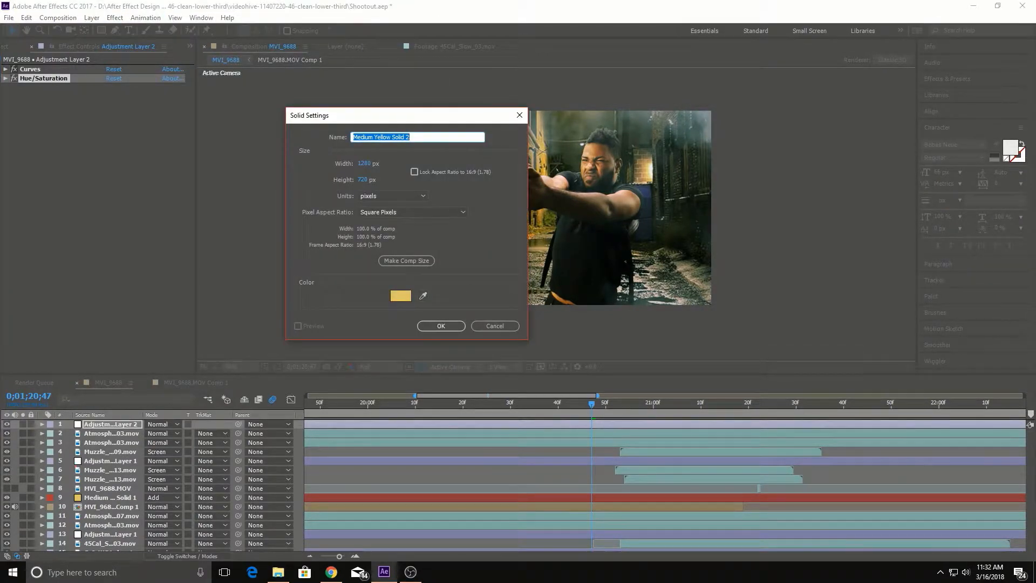
{"action": "left_click", "coordinate": [402, 296]}
{"action": "type", "text": "000000"}
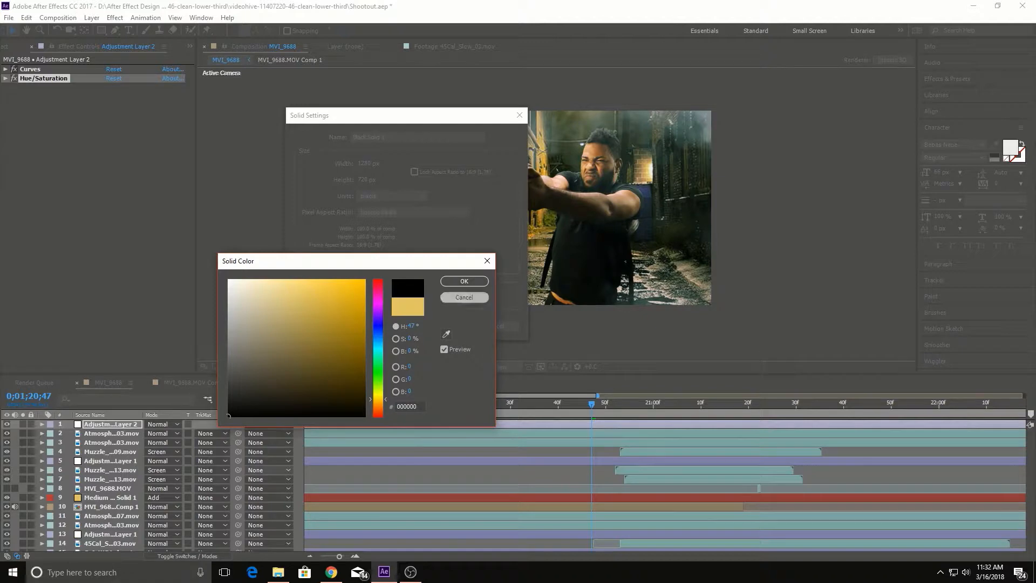
{"action": "key", "text": "Return"}
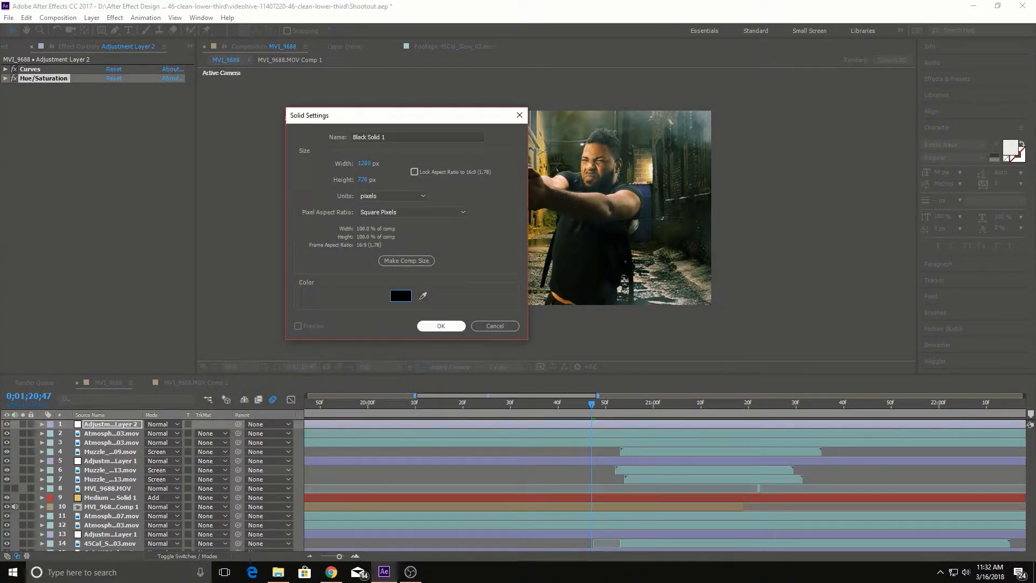
{"action": "key", "text": "Return"}
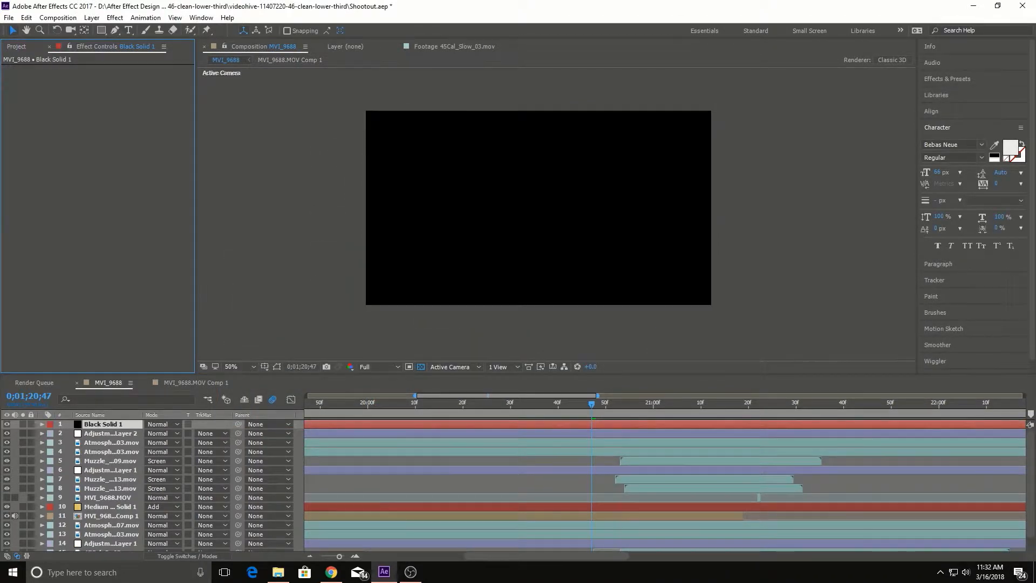
Draw an elliptical mask filling most of the frame on the black solid and set its mode to Subtract.
{"action": "left_click", "coordinate": [115, 29]}
{"action": "left_click_drag", "start_coordinate": [101, 31], "coordinate": [153, 53]}
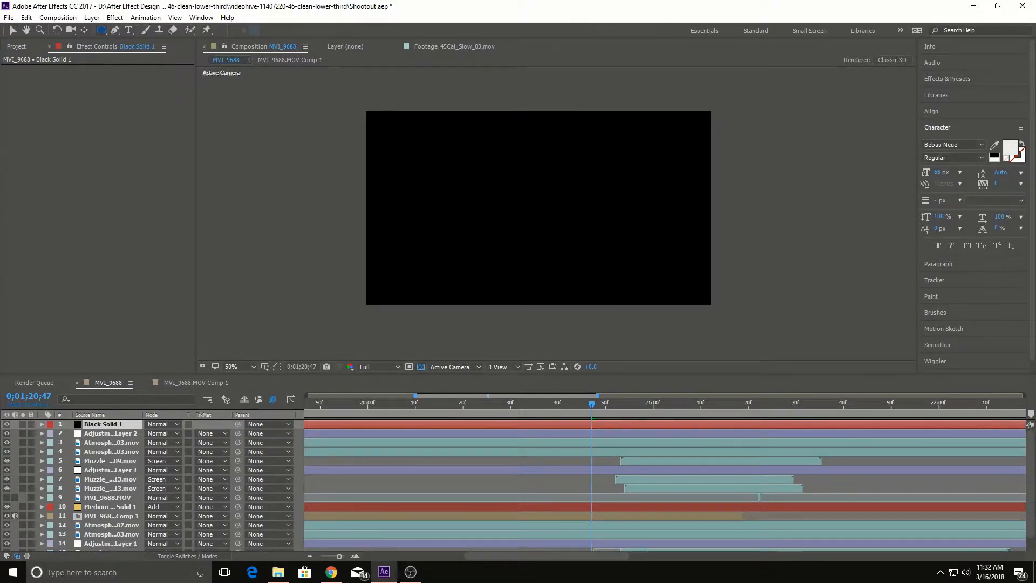
{"action": "left_click_drag", "start_coordinate": [537, 207], "coordinate": [645, 265]}
{"action": "left_click_drag", "start_coordinate": [661, 272], "coordinate": [693, 301]}
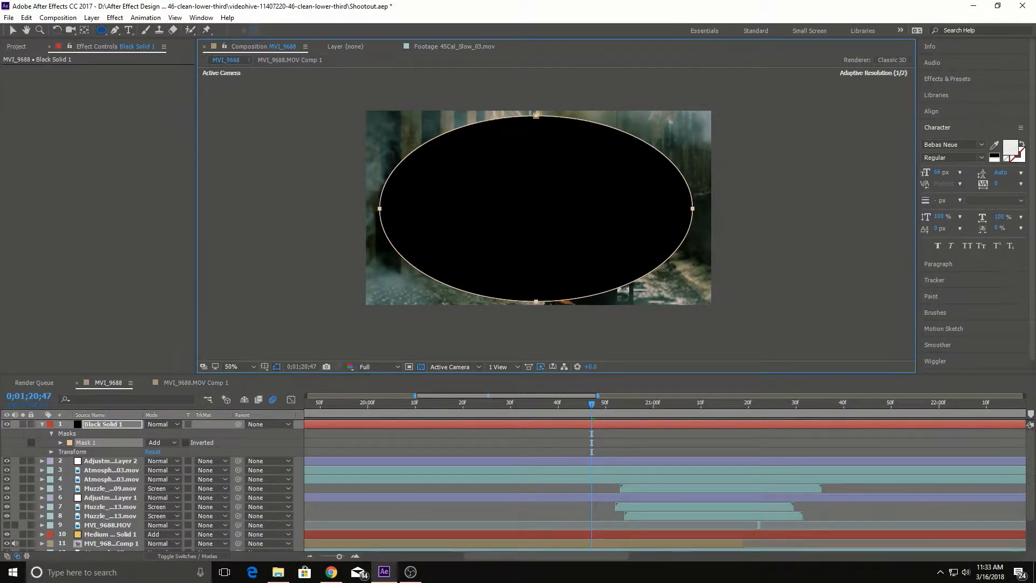
{"action": "left_click", "coordinate": [162, 443]}
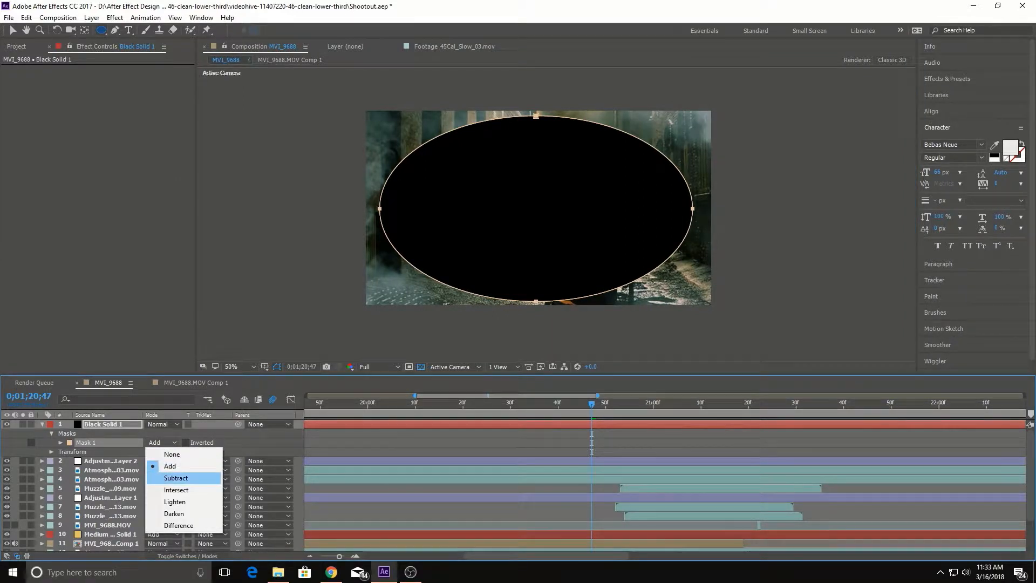
{"action": "left_click", "coordinate": [176, 478]}
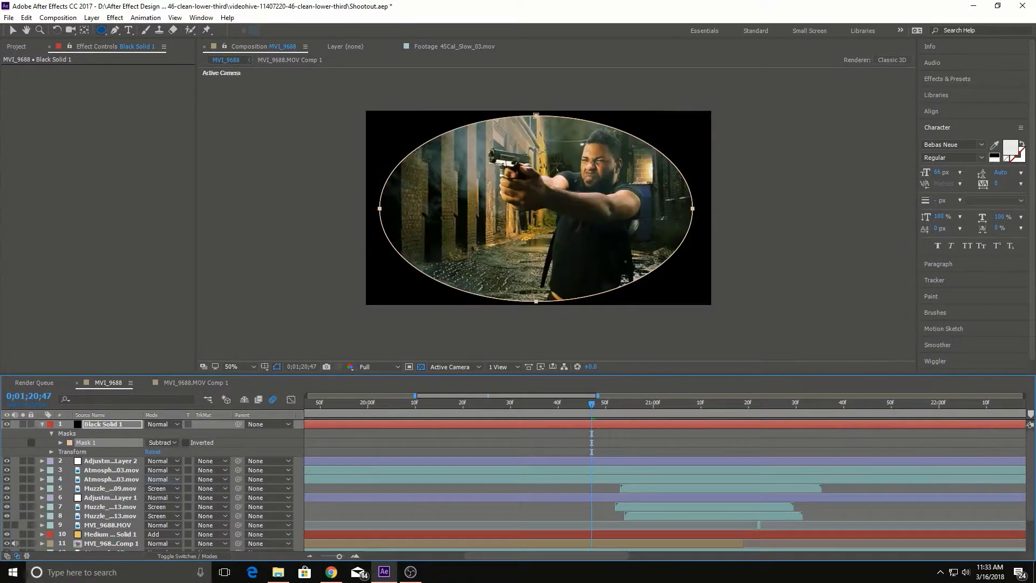
Heavily feather the black solid's elliptical mask to form a soft vignette around the frame.
{"action": "key", "text": "m"}
{"action": "key", "text": "m"}
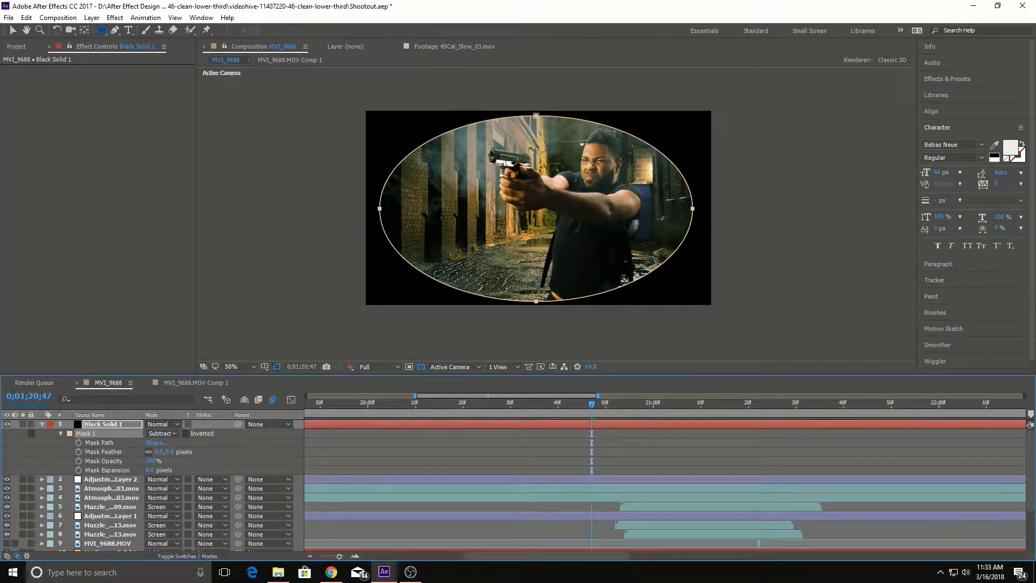
{"action": "left_click_drag", "start_coordinate": [159, 451], "coordinate": [280, 451]}
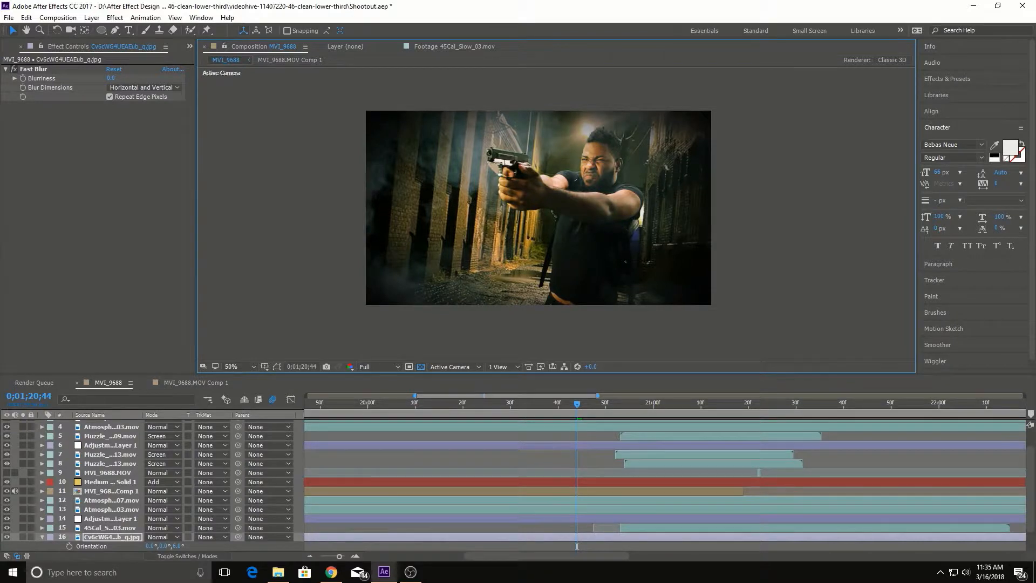
Save the project and preview the composition from 0;01;20;44.
{"action": "key", "text": "ctrl+s"}
{"action": "key", "text": "space"}
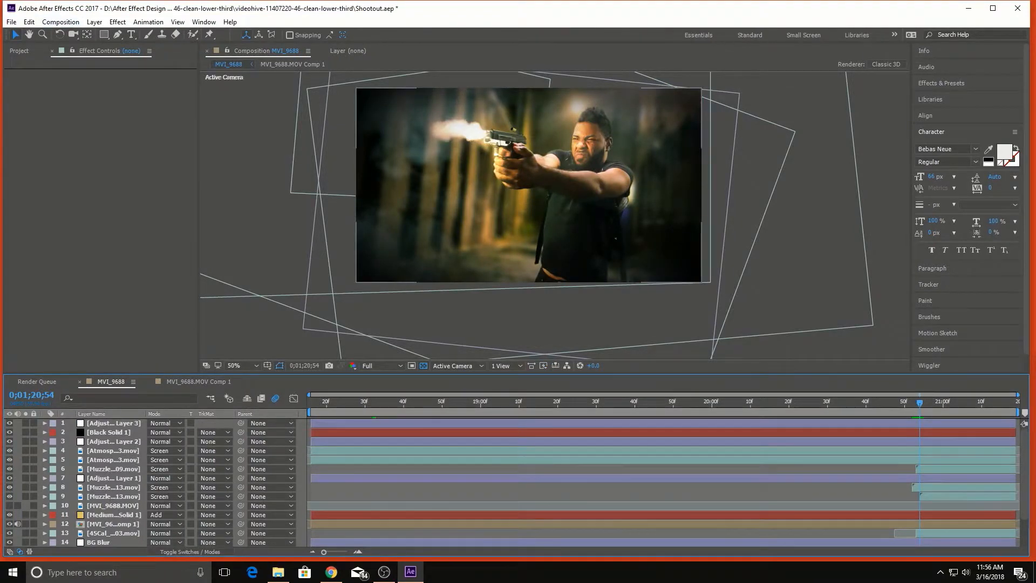
Pre-compose all layers from Adjustment Layer 3 down to the background image, moving all attributes into the new composition.
{"action": "scroll", "coordinate": [513, 483], "scroll_direction": "down", "scroll_amount": 2}
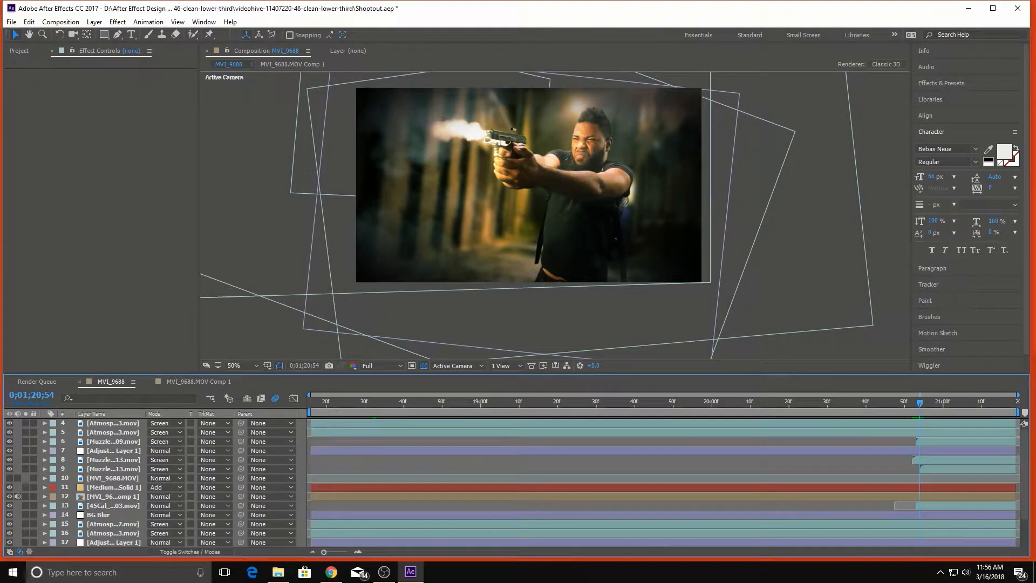
{"action": "scroll", "coordinate": [513, 483], "scroll_direction": "up", "scroll_amount": 2}
{"action": "scroll", "coordinate": [513, 483], "scroll_direction": "down", "scroll_amount": 2}
{"action": "scroll", "coordinate": [513, 483], "scroll_direction": "up", "scroll_amount": 2}
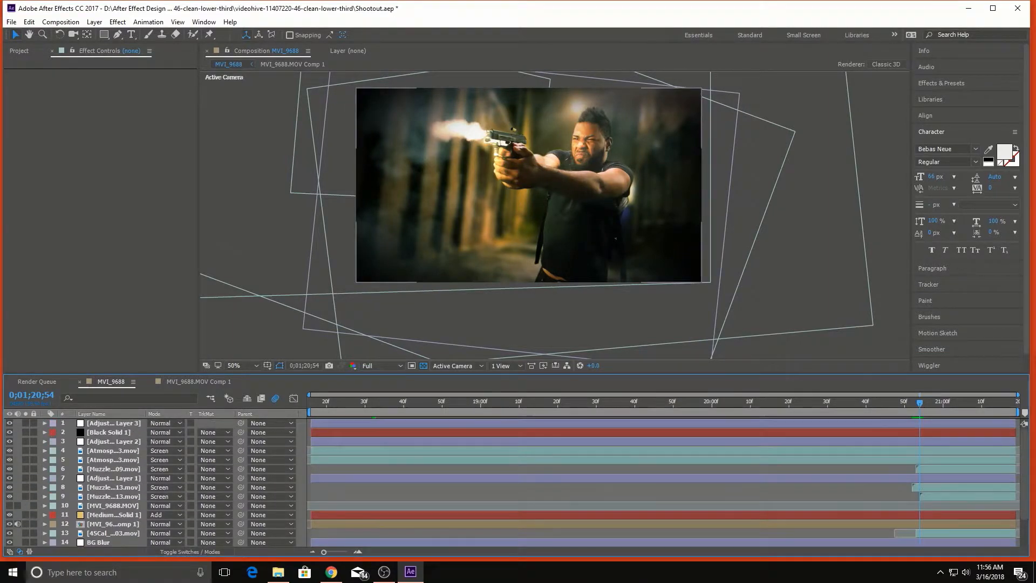
{"action": "left_click", "coordinate": [113, 423]}
{"action": "scroll", "coordinate": [113, 483], "scroll_direction": "down", "scroll_amount": 2}
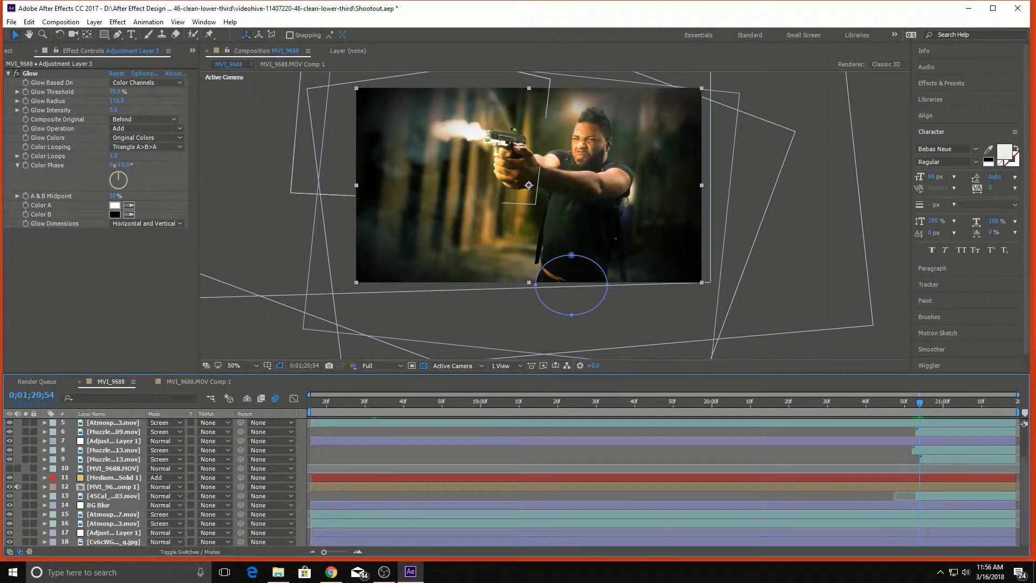
{"action": "left_click", "coordinate": [113, 543], "text": "shift"}
{"action": "scroll", "coordinate": [113, 483], "scroll_direction": "up", "scroll_amount": 2}
{"action": "key", "text": "ctrl+shift+c"}
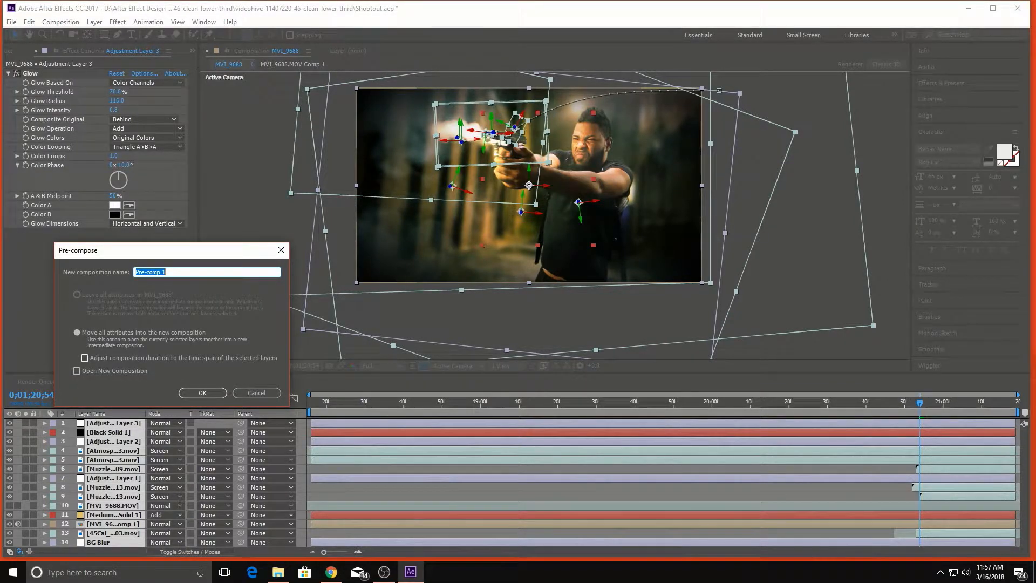
{"action": "left_click", "coordinate": [203, 392]}
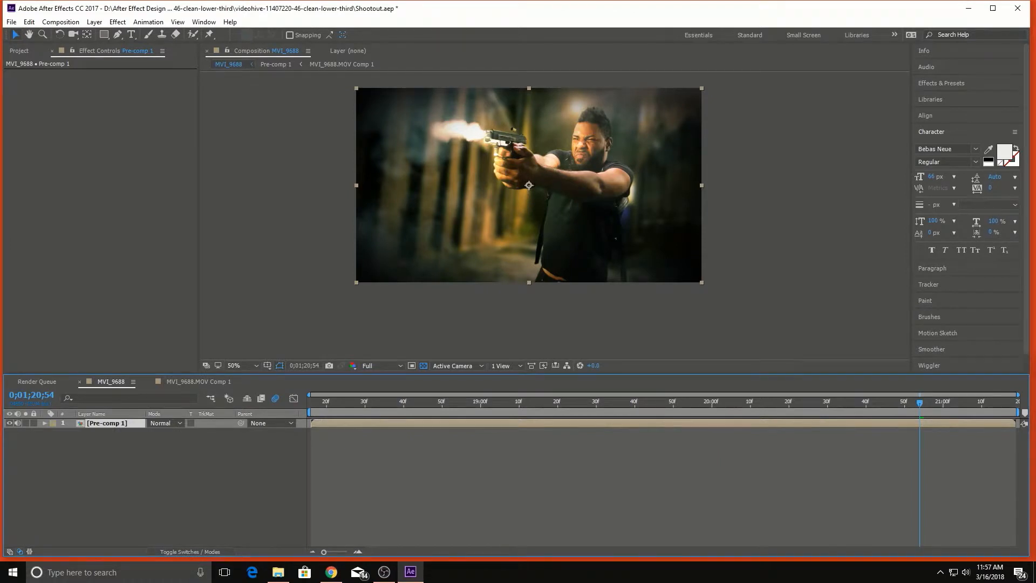
Set the MVI_9688 composition's duration to 10 seconds in its composition settings.
{"action": "key", "text": "space"}
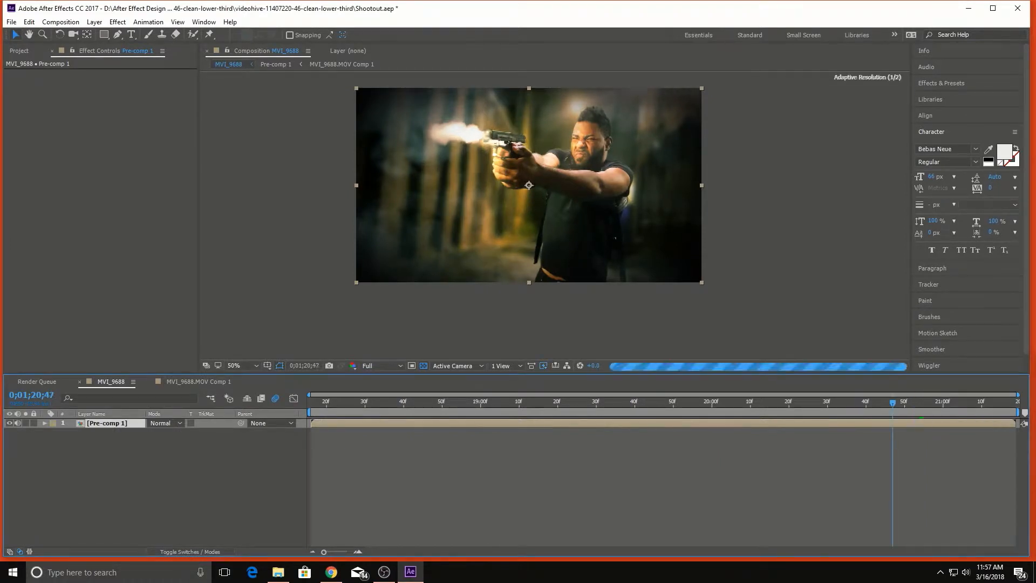
{"action": "left_click", "coordinate": [60, 21]}
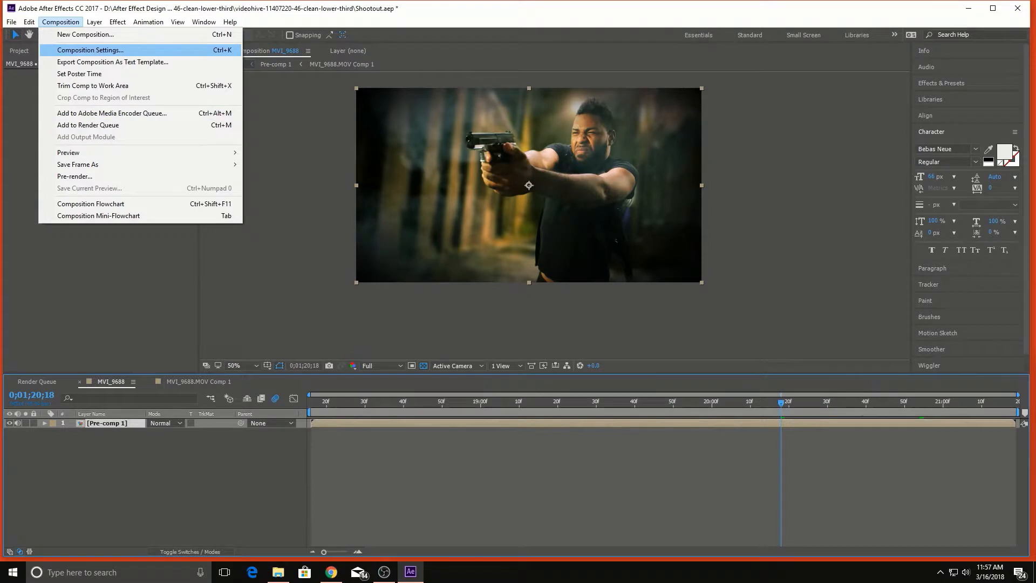
{"action": "left_click", "coordinate": [90, 49]}
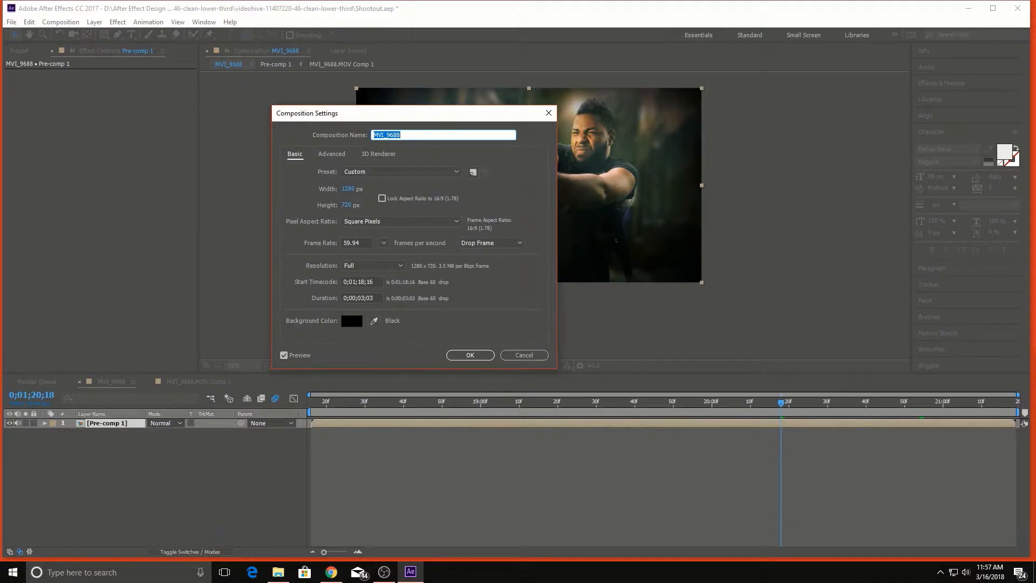
{"action": "left_click", "coordinate": [362, 298]}
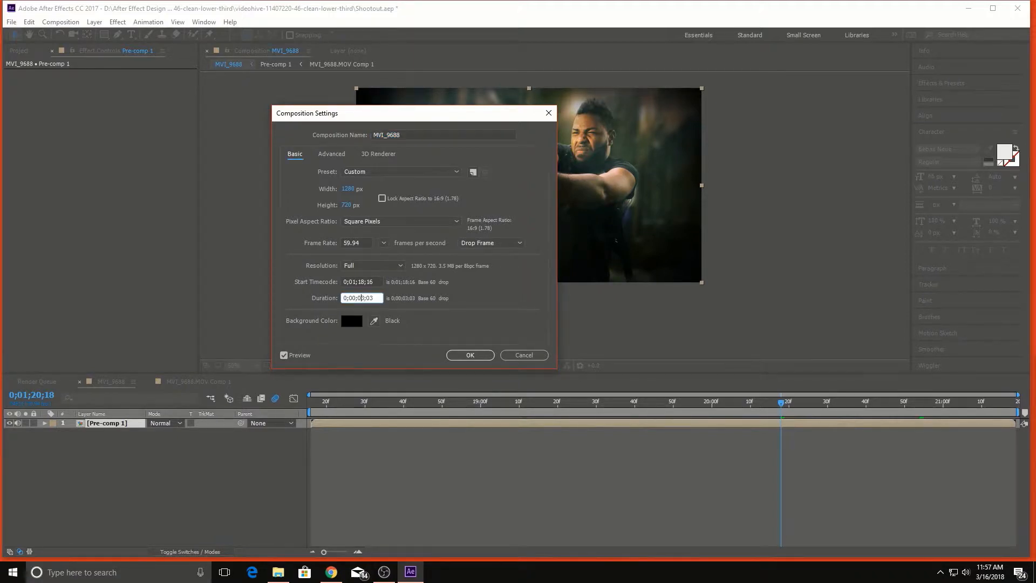
{"action": "double_click", "coordinate": [359, 298]}
{"action": "type", "text": "10"}
{"action": "double_click", "coordinate": [370, 298]}
{"action": "key", "text": "Return"}
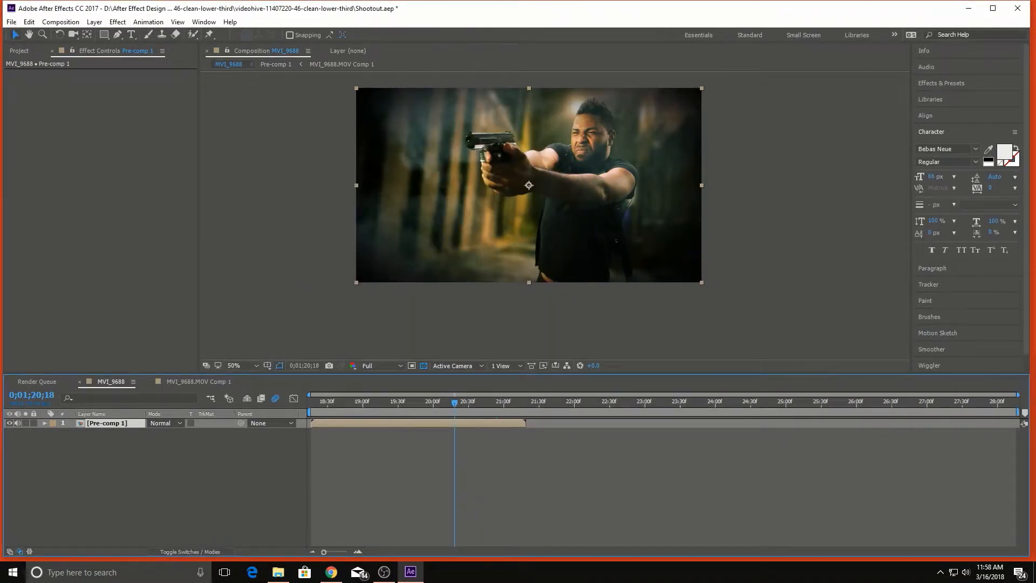
Enable time remapping on the pre-composed layer.
{"action": "right_click", "coordinate": [102, 424]}
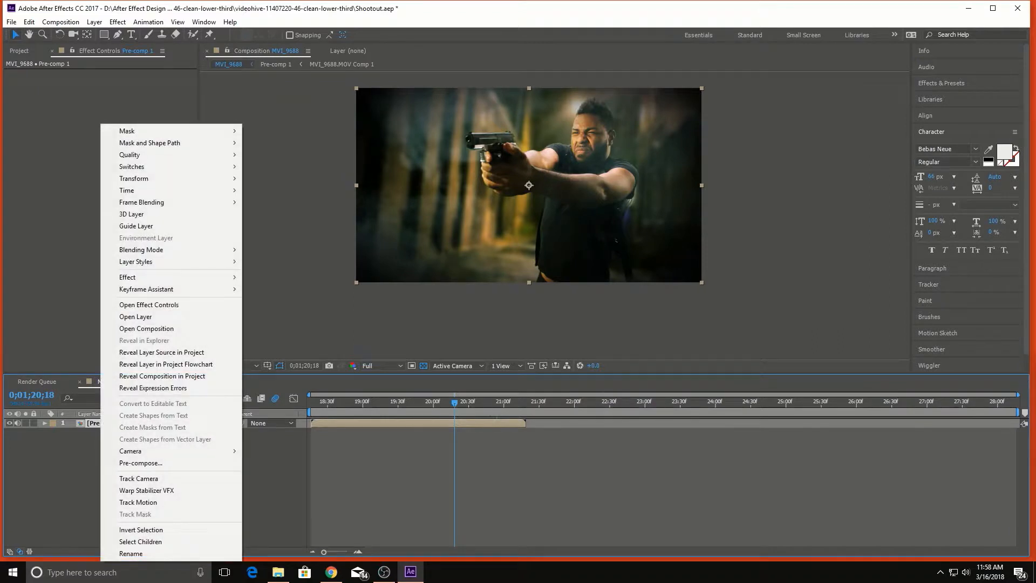
{"action": "mouse_move", "coordinate": [170, 191]}
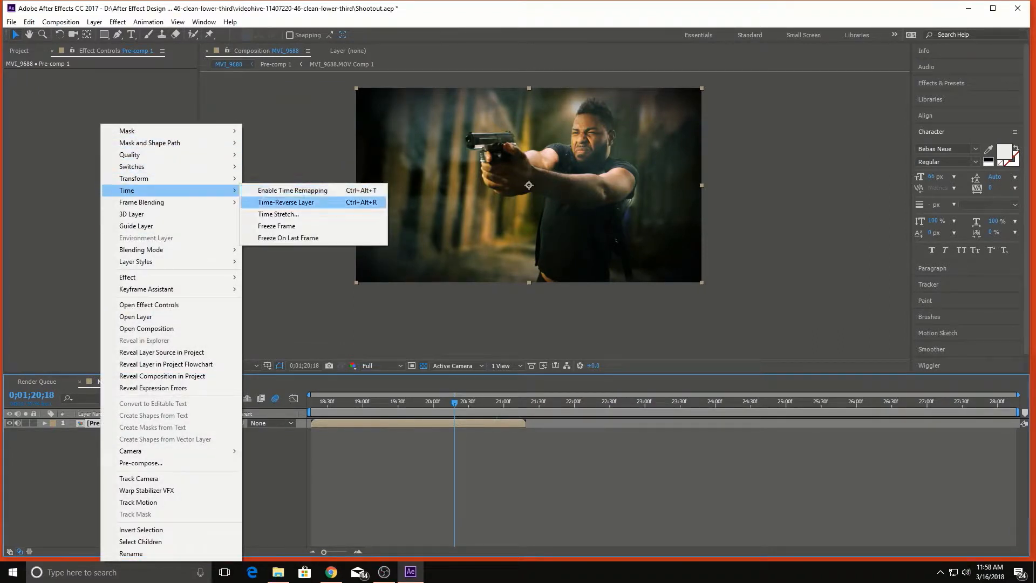
{"action": "left_click", "coordinate": [292, 191]}
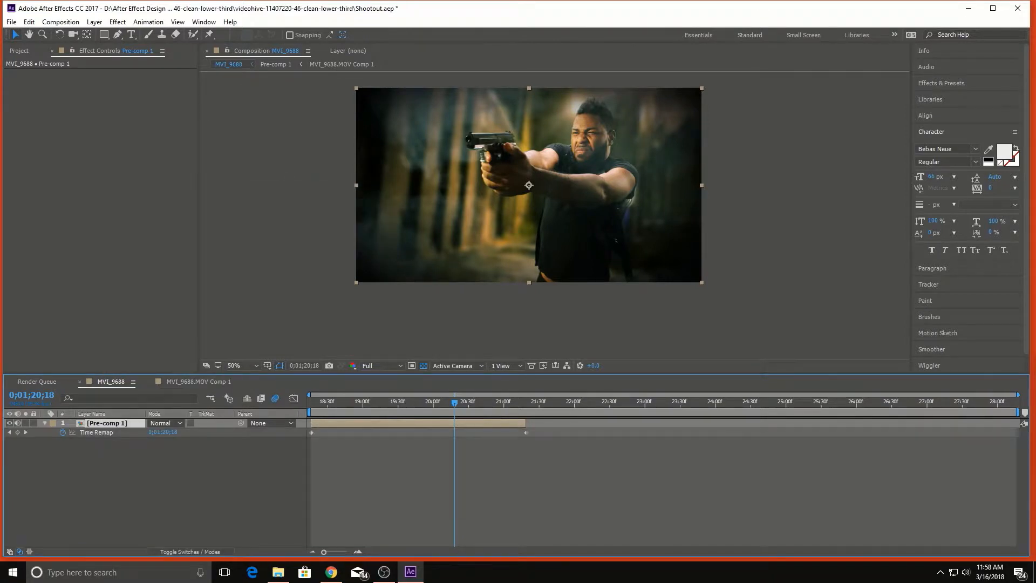
Add a Time Remap keyframe at 0;01;19;03 on the pre-composed layer and move it earlier, just past the 18:30f mark.
{"action": "left_click_drag", "start_coordinate": [455, 403], "coordinate": [311, 402]}
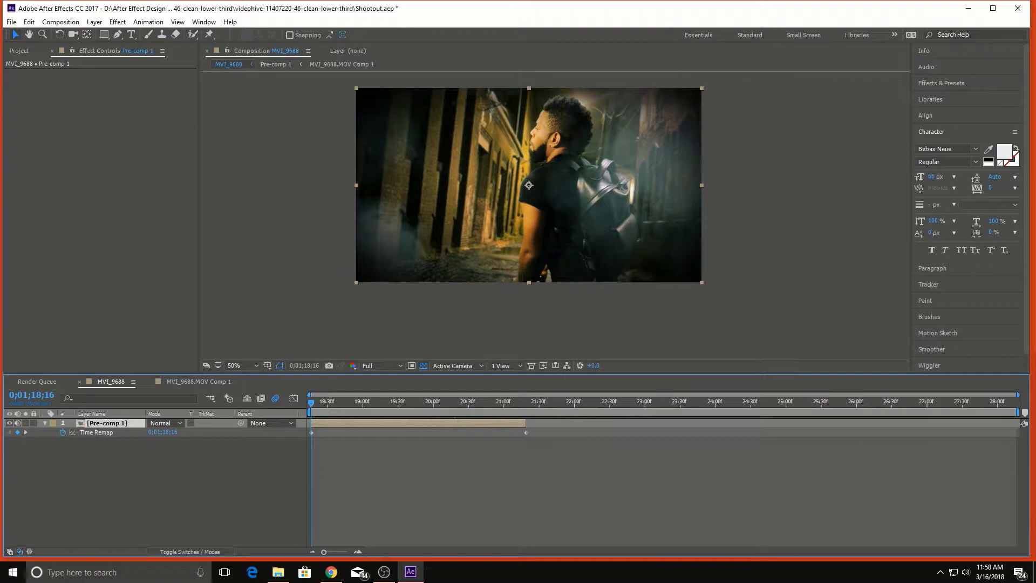
{"action": "key", "text": "space"}
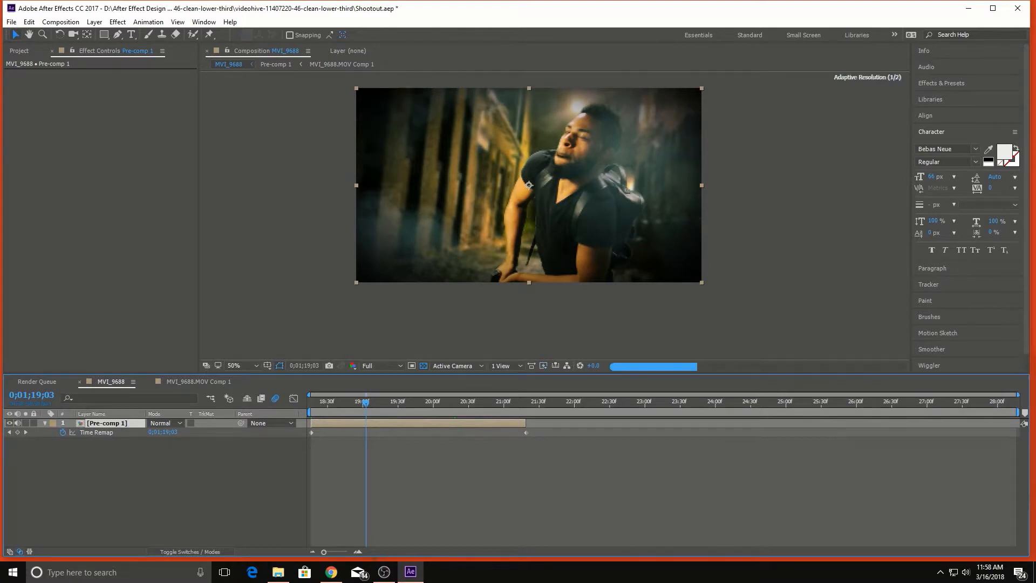
{"action": "left_click", "coordinate": [18, 432]}
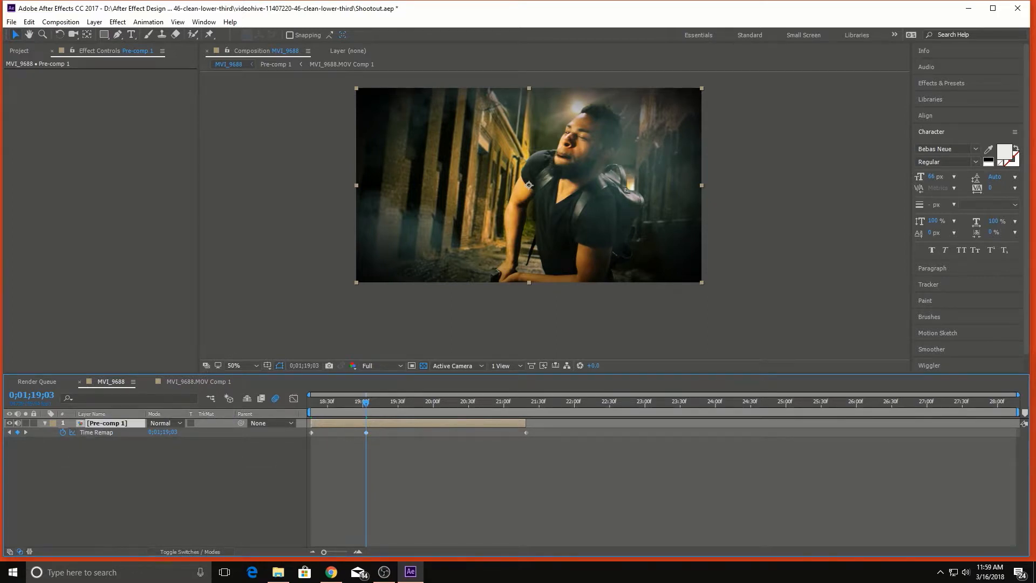
{"action": "left_click_drag", "start_coordinate": [366, 433], "coordinate": [331, 433]}
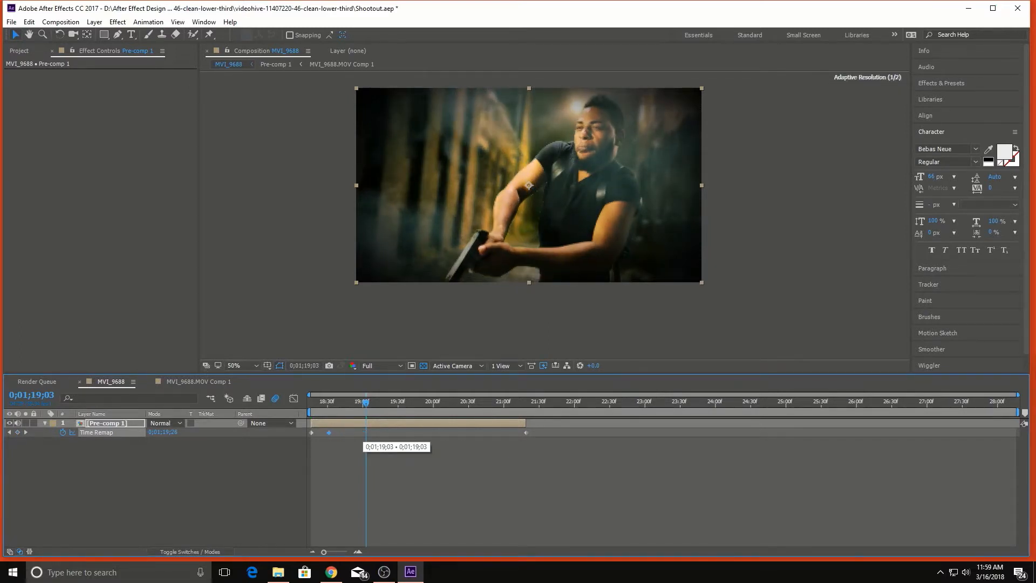
Lower the composition's preview resolution to Half and preview the sped-up opening from the start.
{"action": "mouse_move", "coordinate": [312, 404]}
{"action": "left_mouse_down"}
{"action": "mouse_move", "coordinate": [331, 404]}
{"action": "mouse_move", "coordinate": [315, 404]}
{"action": "left_mouse_up"}
{"action": "left_click", "coordinate": [382, 366]}
{"action": "left_click", "coordinate": [384, 405]}
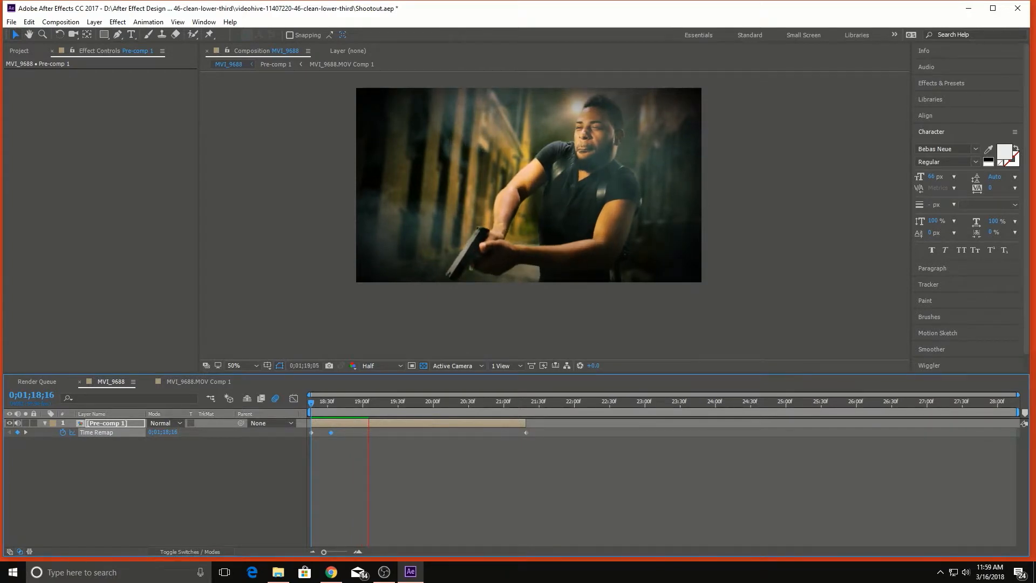
{"action": "key", "text": "space"}
{"action": "key", "text": "space"}
Move the last Time Remap keyframe about midway between 24:30f and 25:00f and extend the pre-composed layer's end to match.
{"action": "mouse_move", "coordinate": [527, 433]}
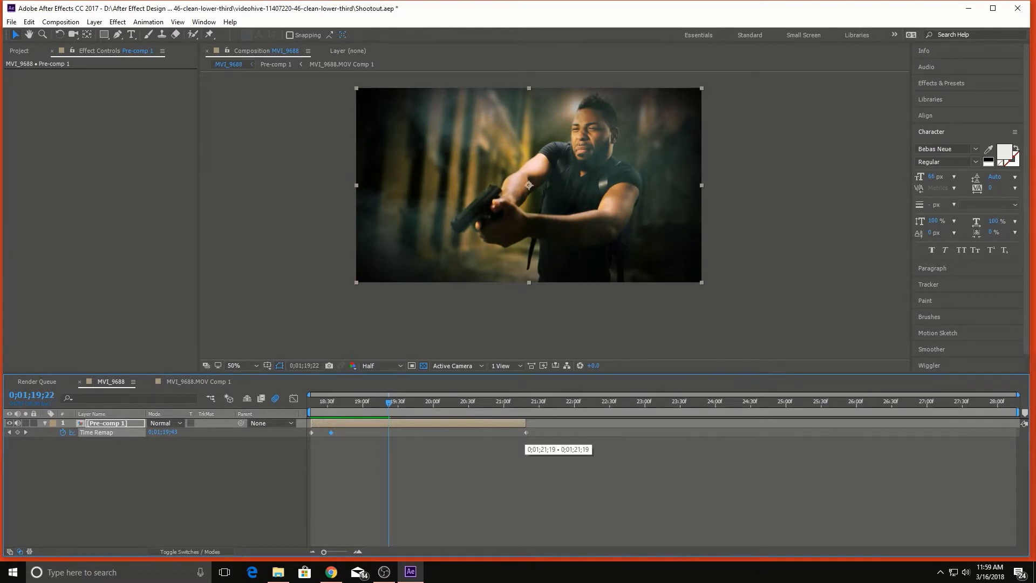
{"action": "left_click_drag", "start_coordinate": [527, 433], "coordinate": [771, 433]}
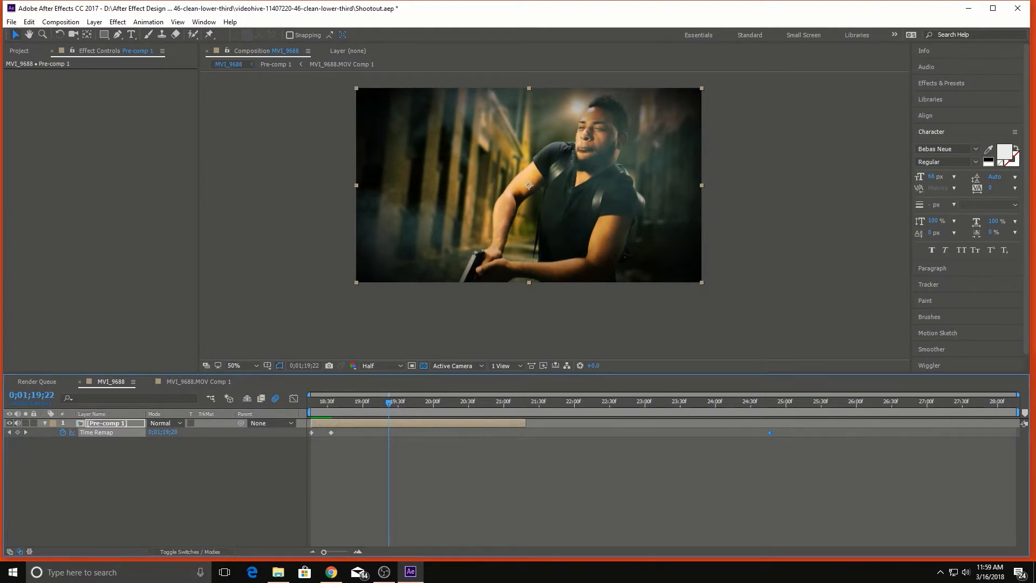
{"action": "left_click_drag", "start_coordinate": [526, 423], "coordinate": [770, 423]}
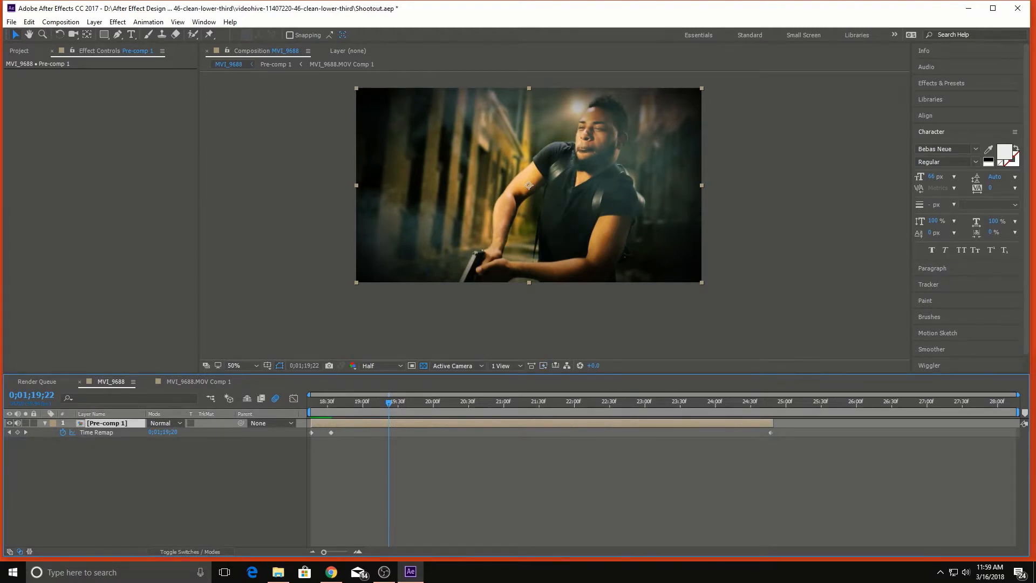
Preview the time-remapped slow motion from the composition's start, then scrub back to 0;01;20;58 to check the gun-aiming moment.
{"action": "key", "text": "Home"}
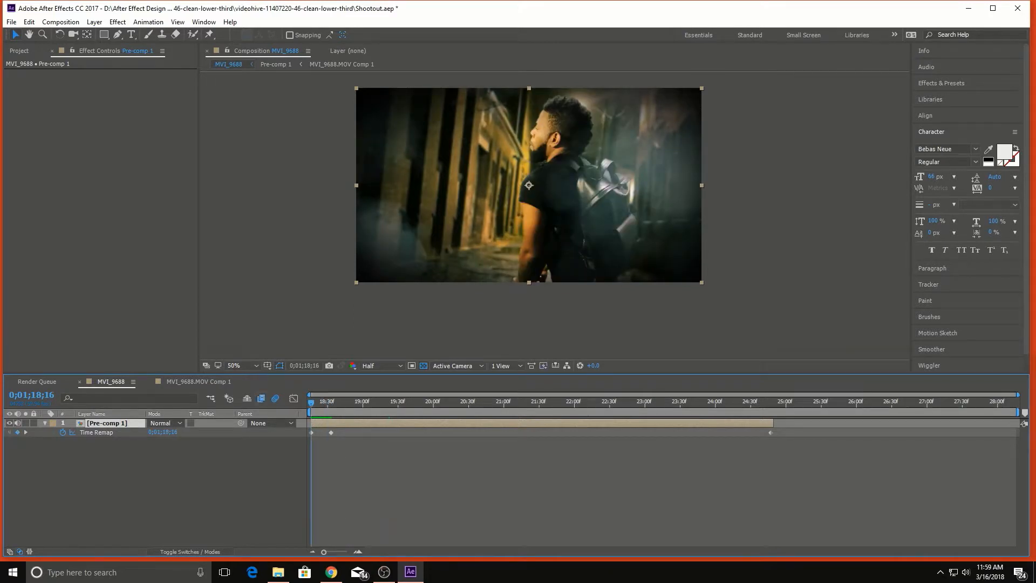
{"action": "key", "text": "space"}
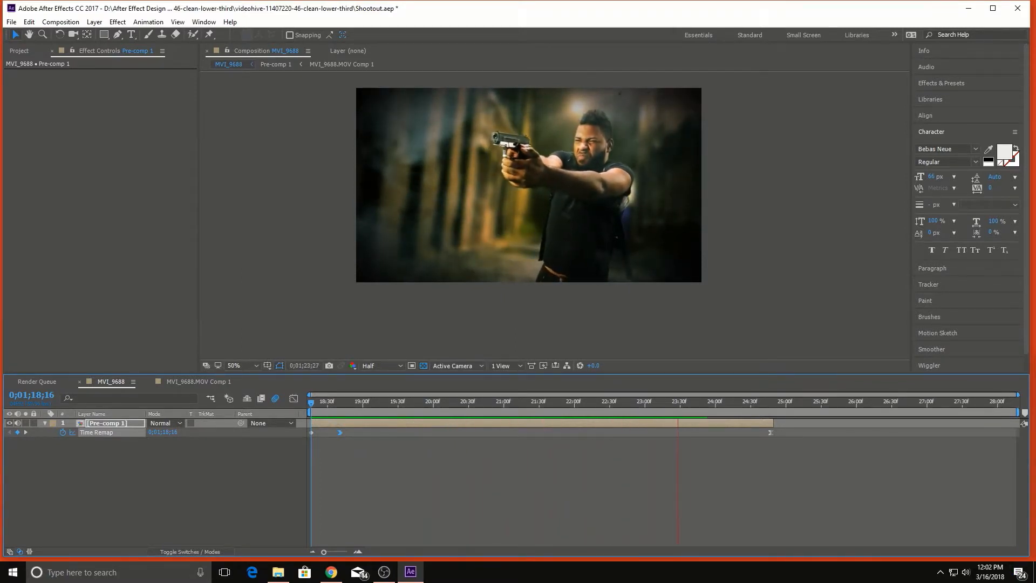
{"action": "key", "text": "space"}
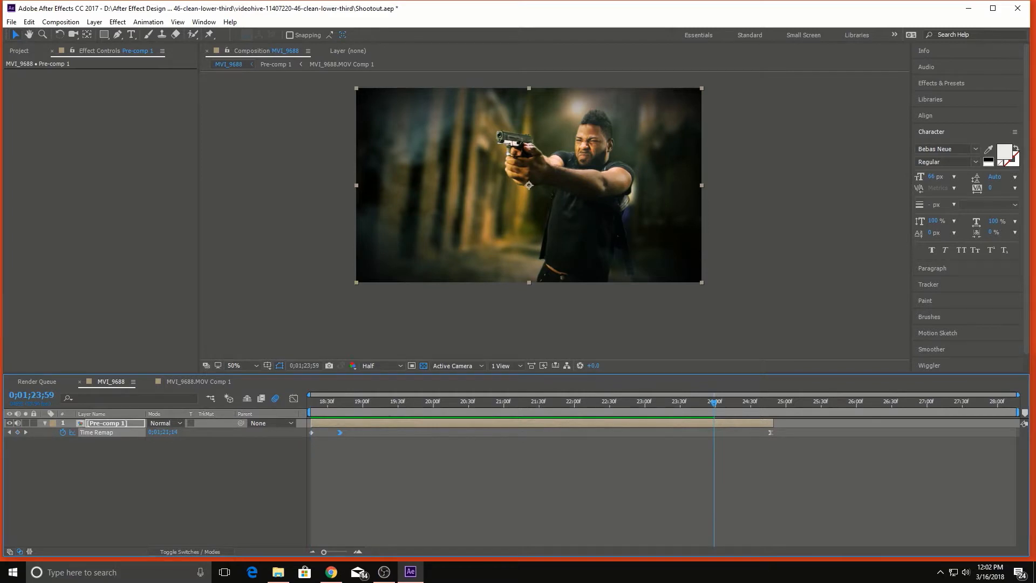
{"action": "key", "text": "space"}
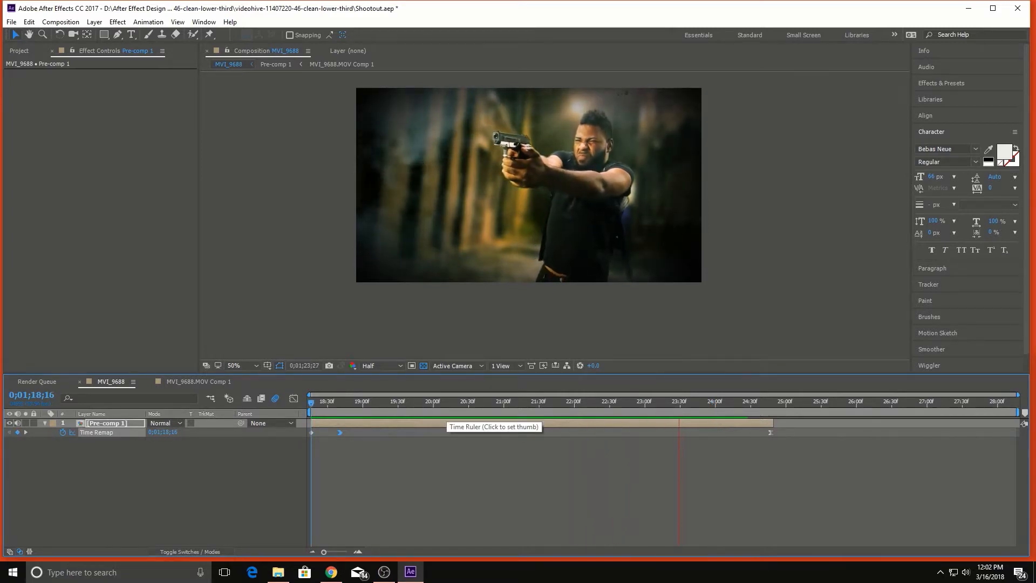
{"action": "left_click_drag", "start_coordinate": [706, 402], "coordinate": [516, 403]}
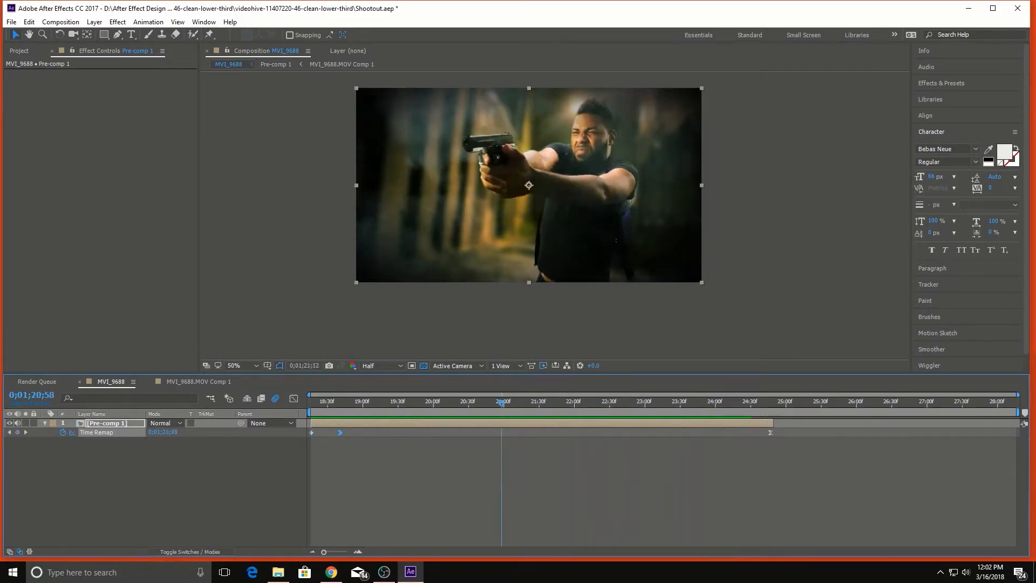